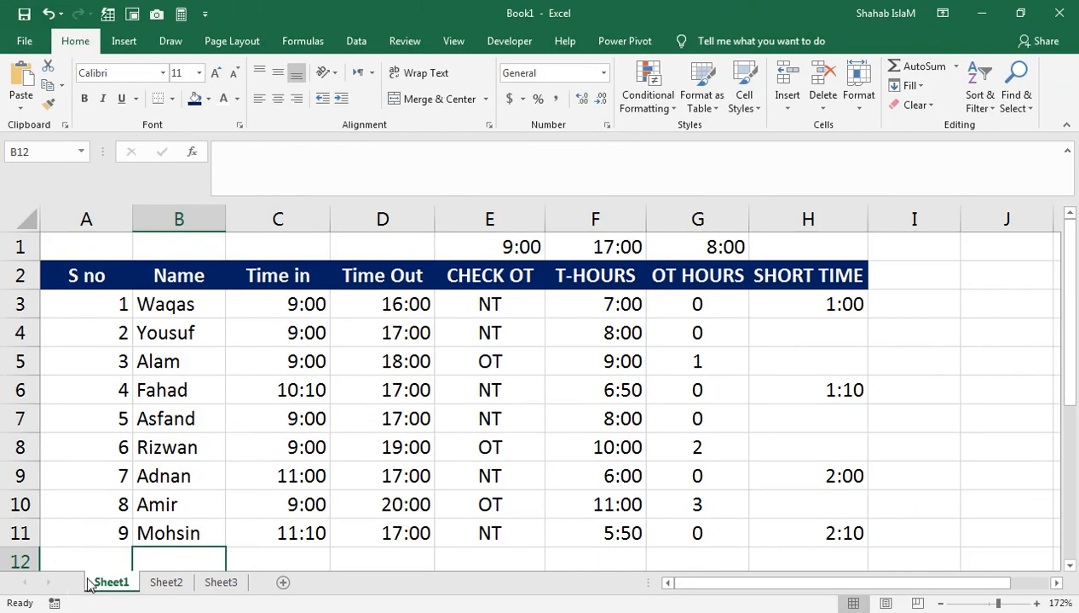
Step: Create a copy of Sheet1 placed before Sheet1 in the same workbook
right_click(91, 584)
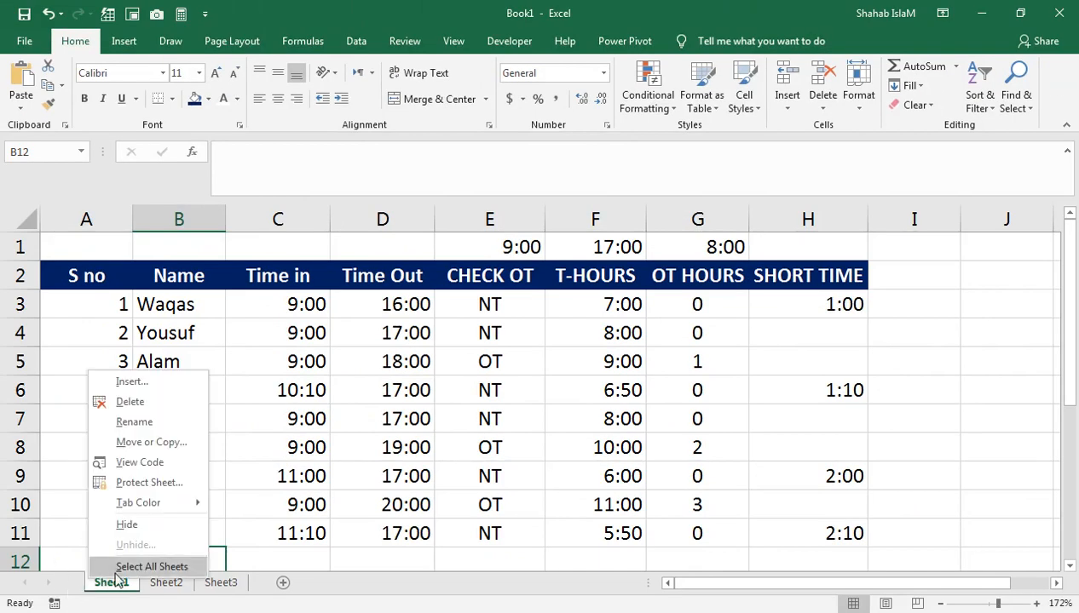
left_click(148, 442)
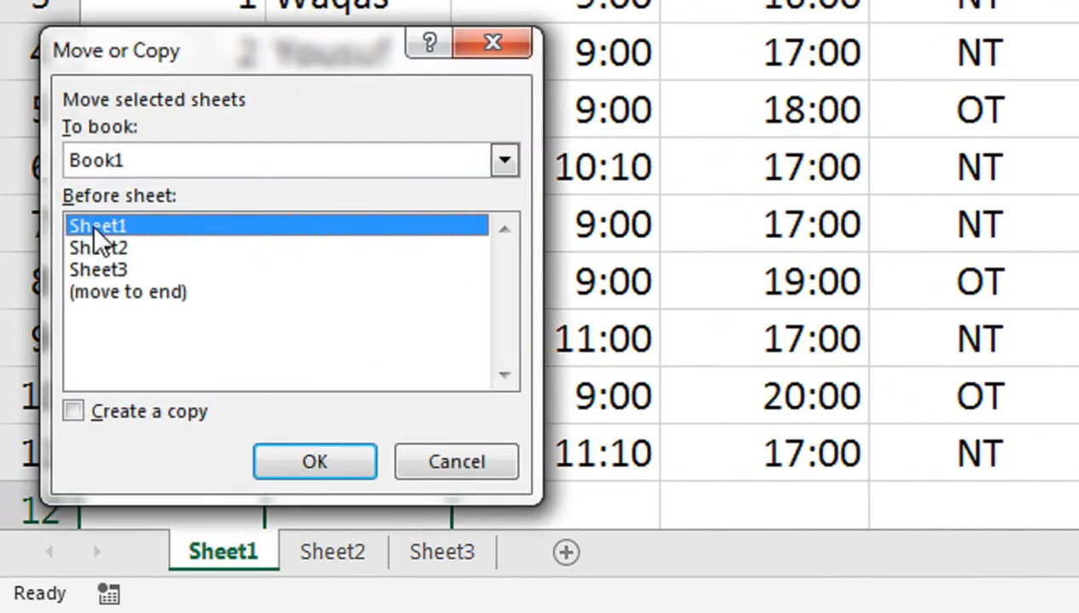
left_click(214, 418)
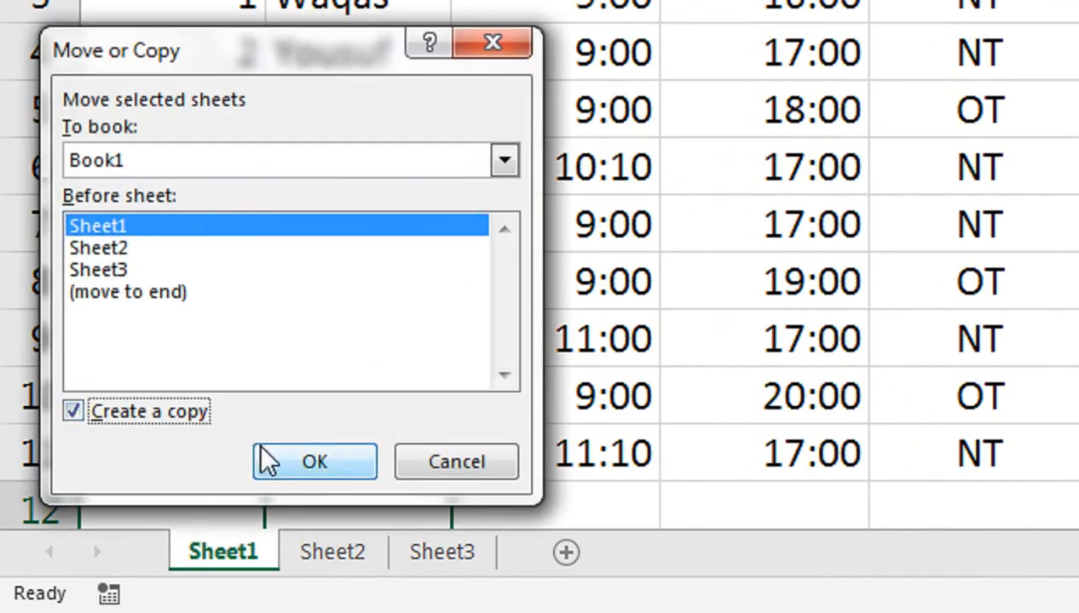
left_click(272, 461)
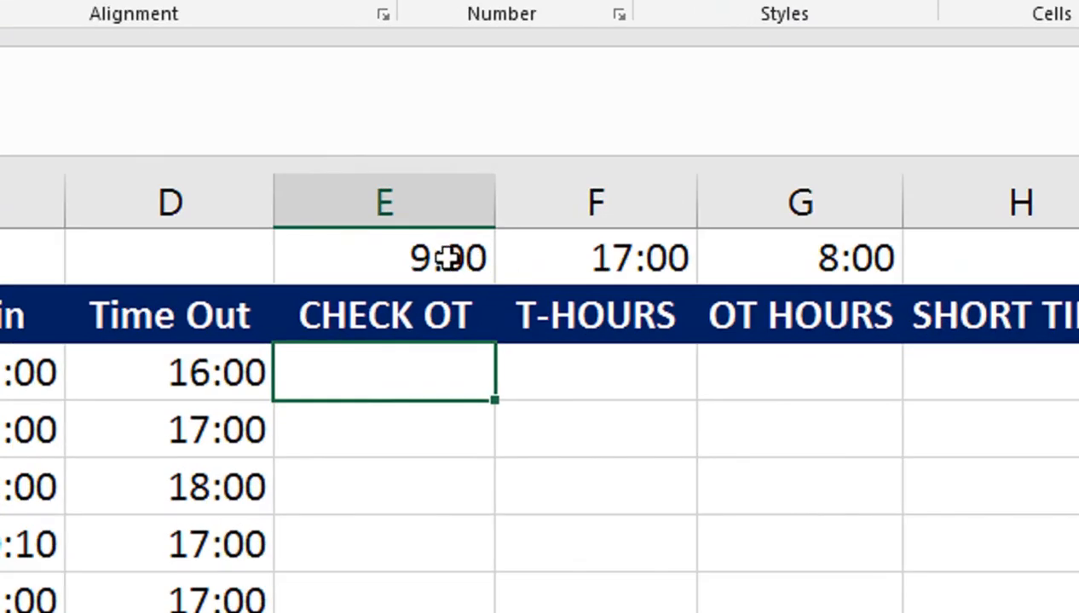
Step: Calculate the standard working hours in cell G1 from the start and end times with the formula =F1-E1
left_click(498, 247)
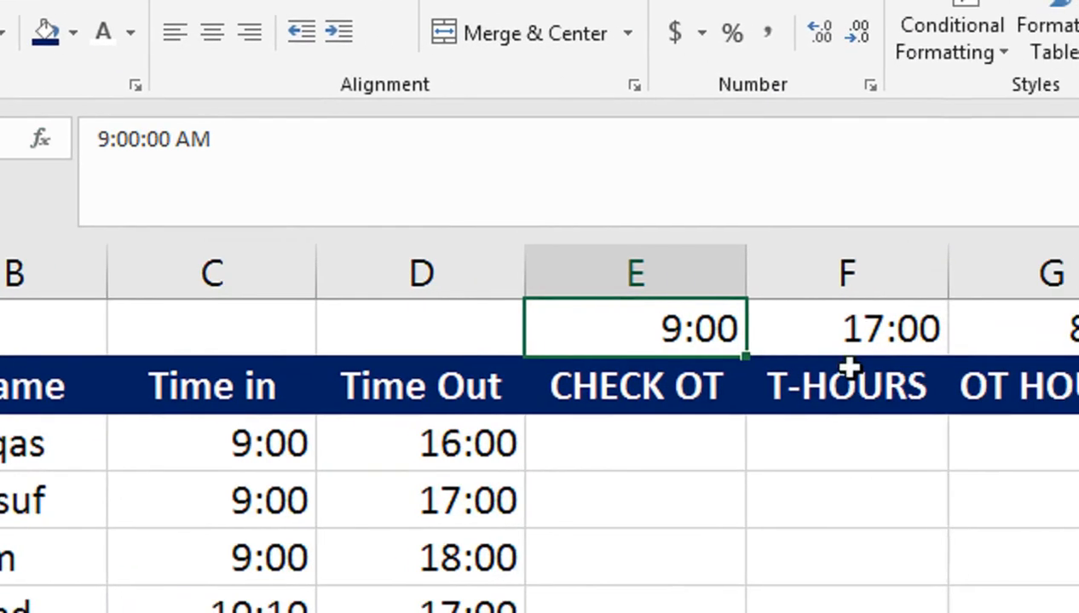
left_click(529, 258)
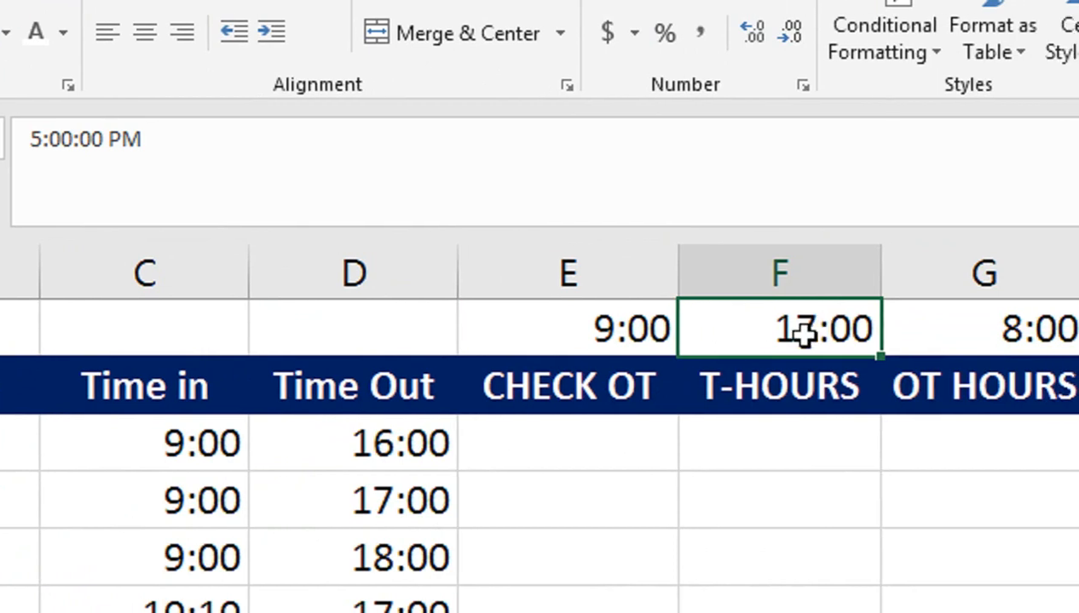
left_click(980, 332)
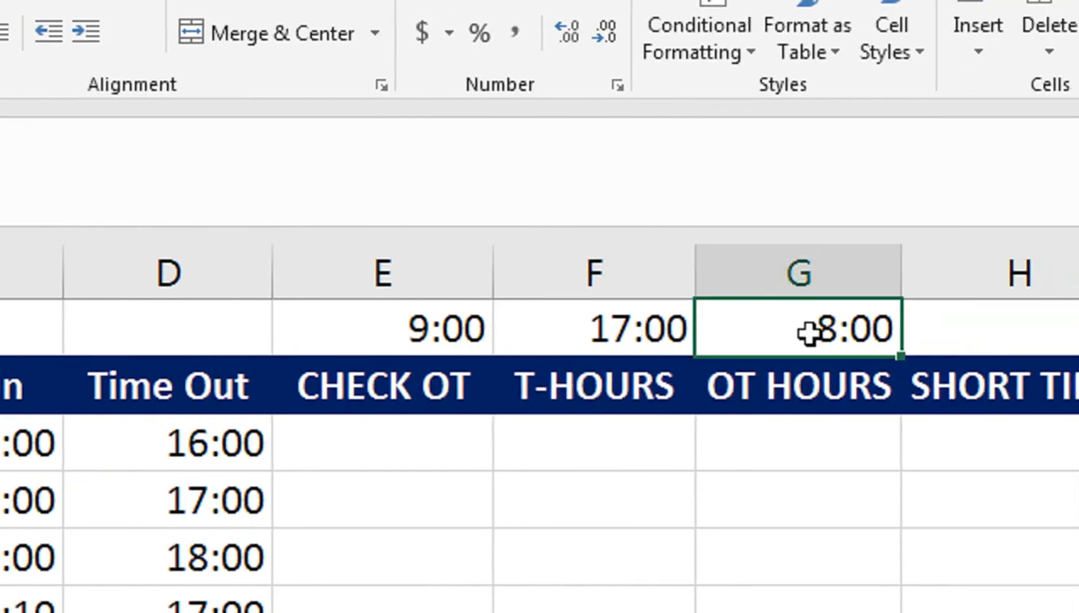
type("=F1-E1")
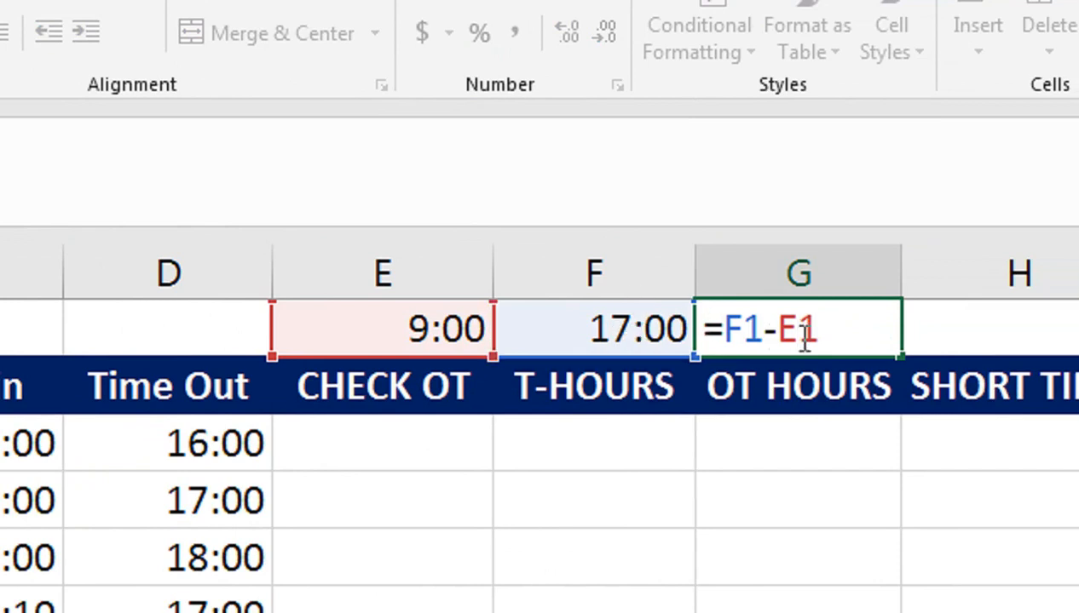
key("Return")
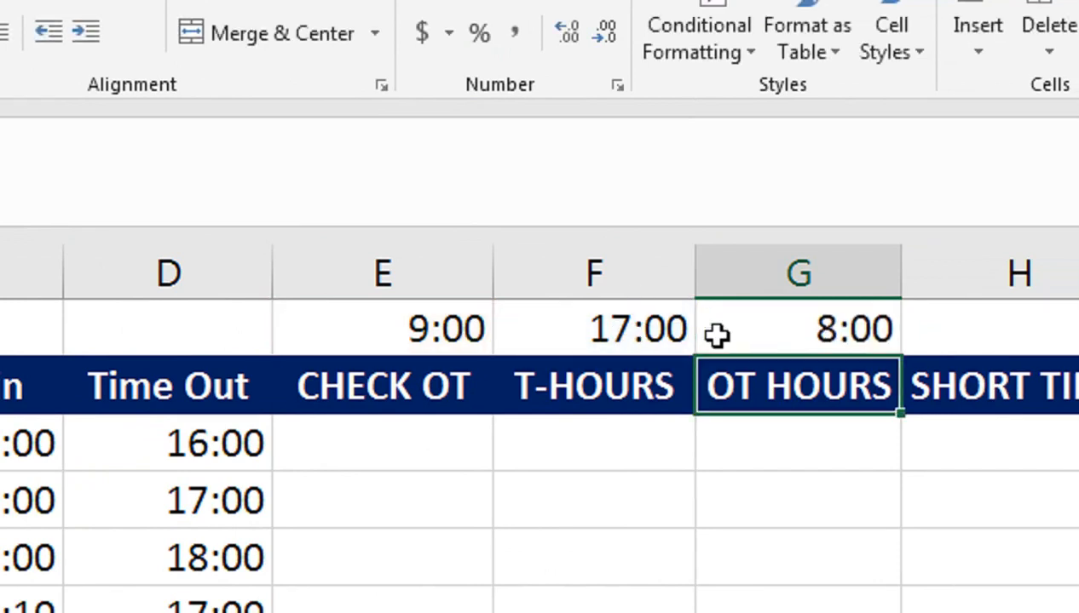
left_click(722, 335)
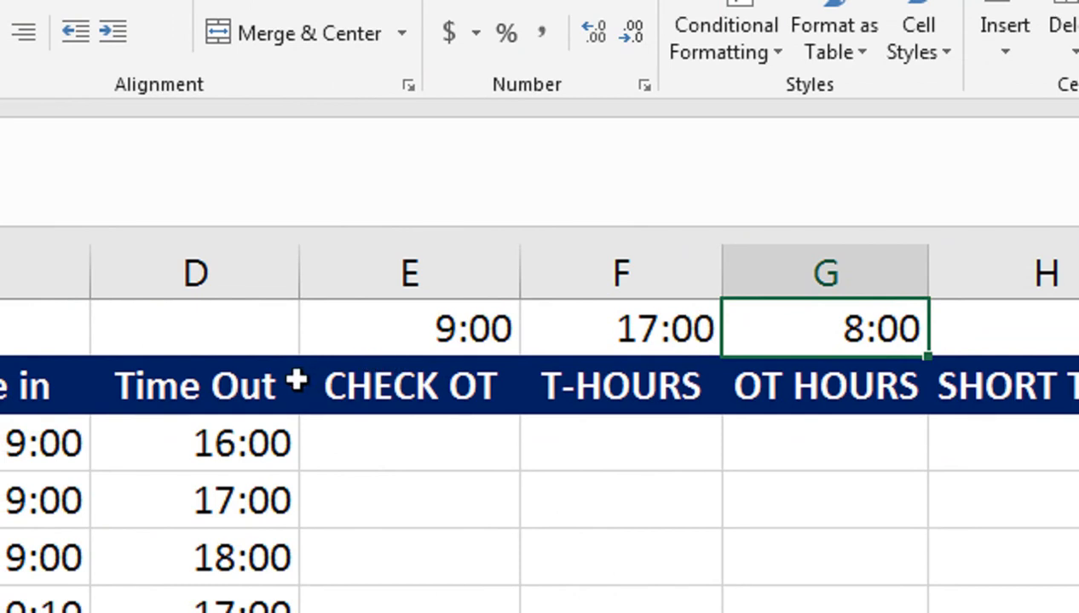
Step: Start an IF formula in cell E3 under CHECK OT that tests whether D3 is greater than the absolute reference $F$1
left_click(371, 438)
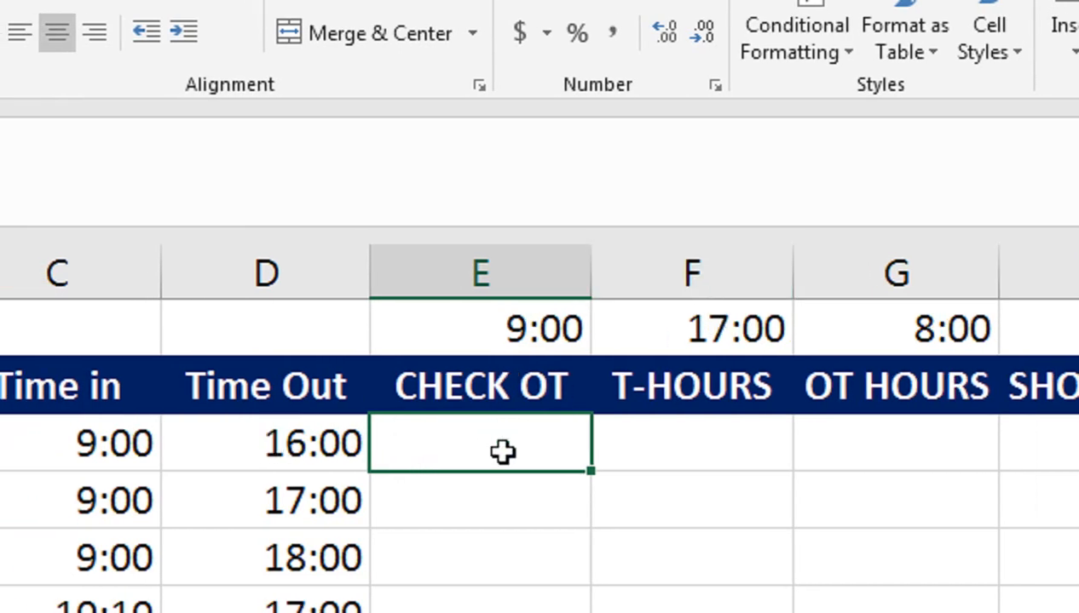
type("=if")
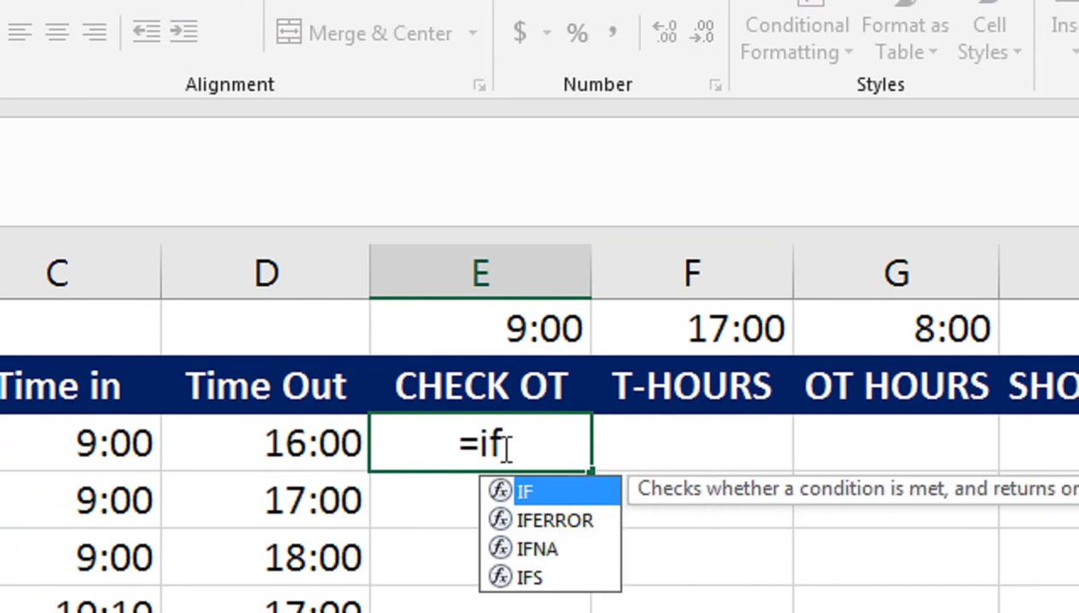
key("Tab")
left_click(325, 451)
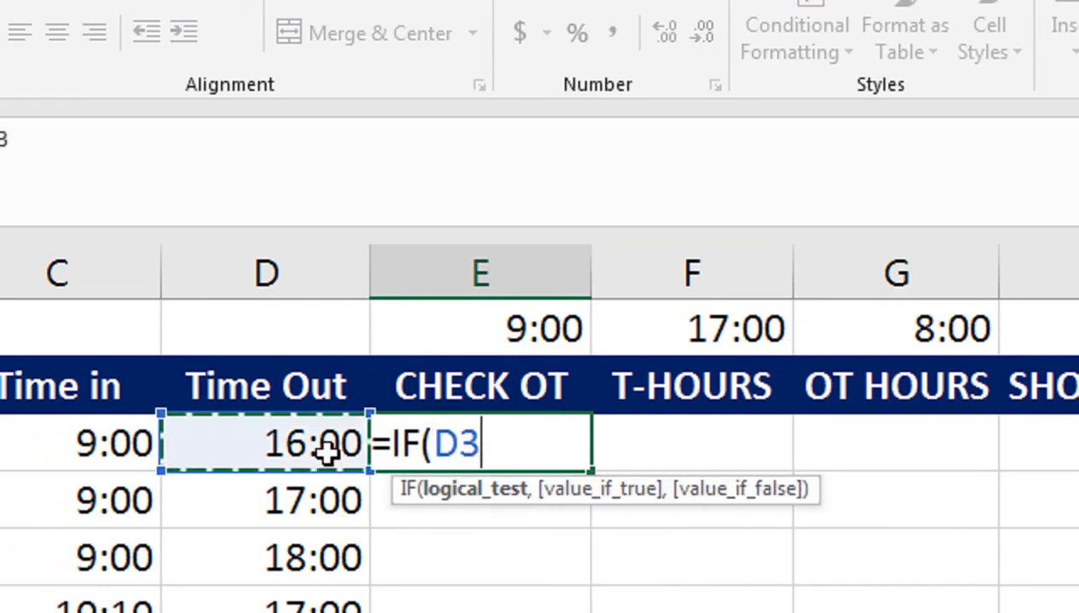
type(">")
left_click(711, 347)
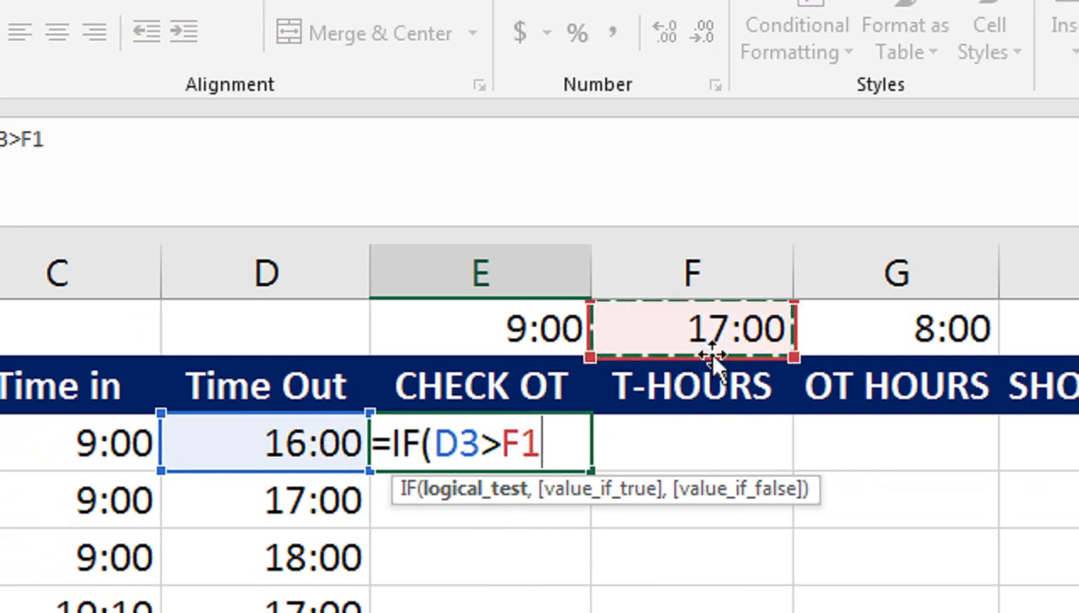
key("F4")
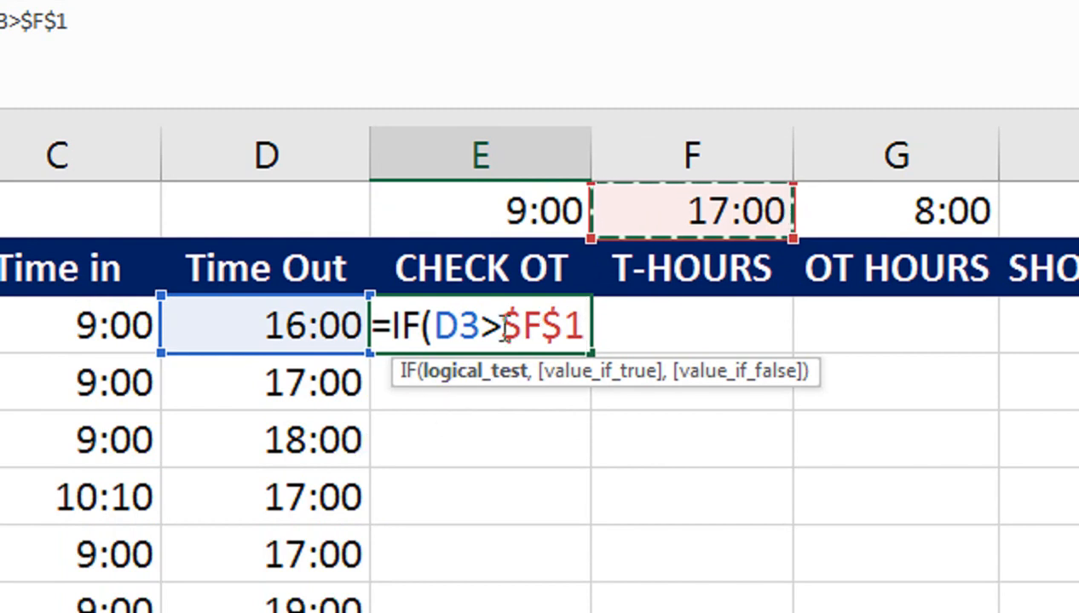
Step: Complete the CHECK OT formula with "OT" as the true result and "NT" as the false result
type(",")
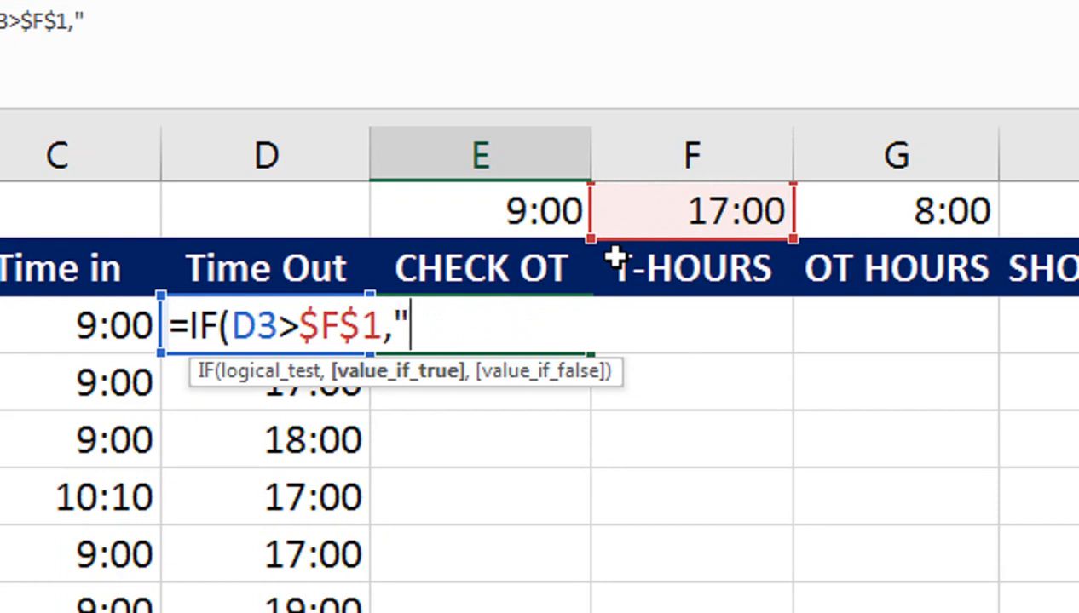
type("\"ot")
key("BackSpace")
key("BackSpace")
type("OT\"")
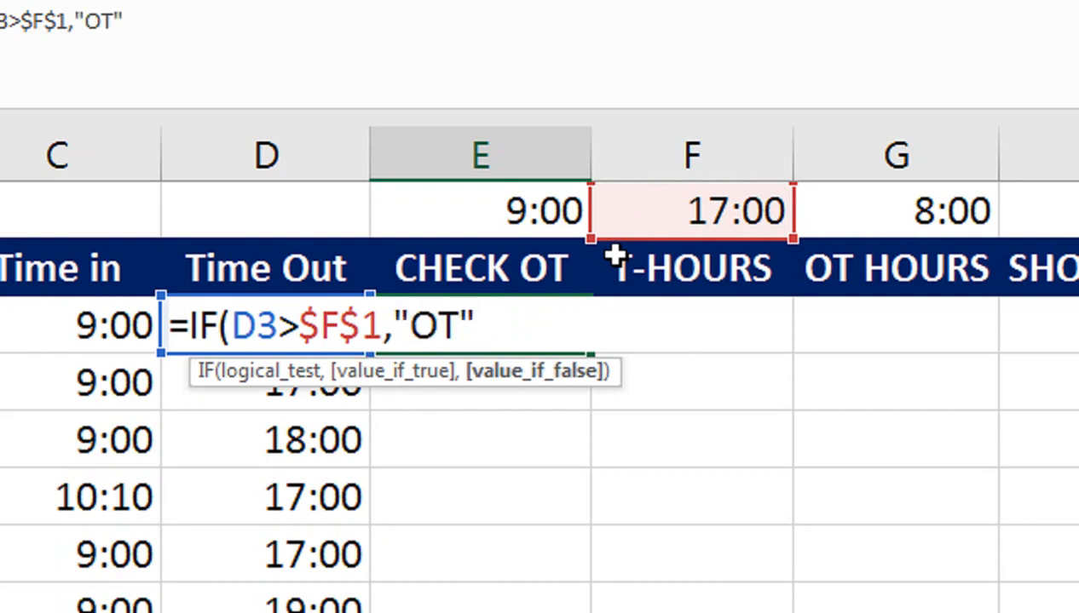
type(",\"NT")
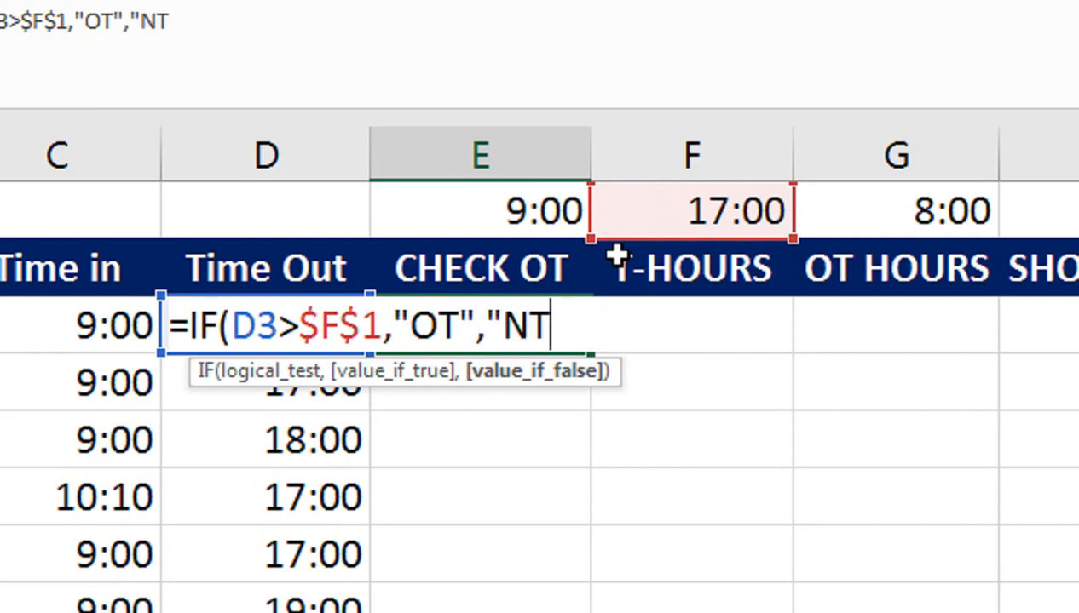
type("\")")
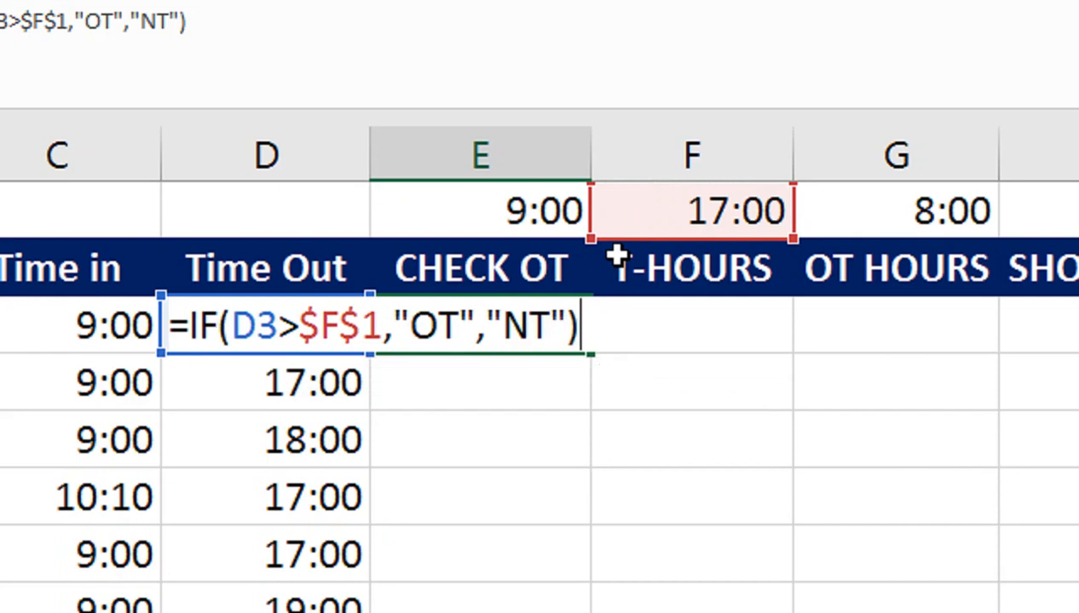
key("Return")
Step: Fill the CHECK OT formula from E3 down to the last employee row and check the row with the 18:00 time out
left_click(535, 315)
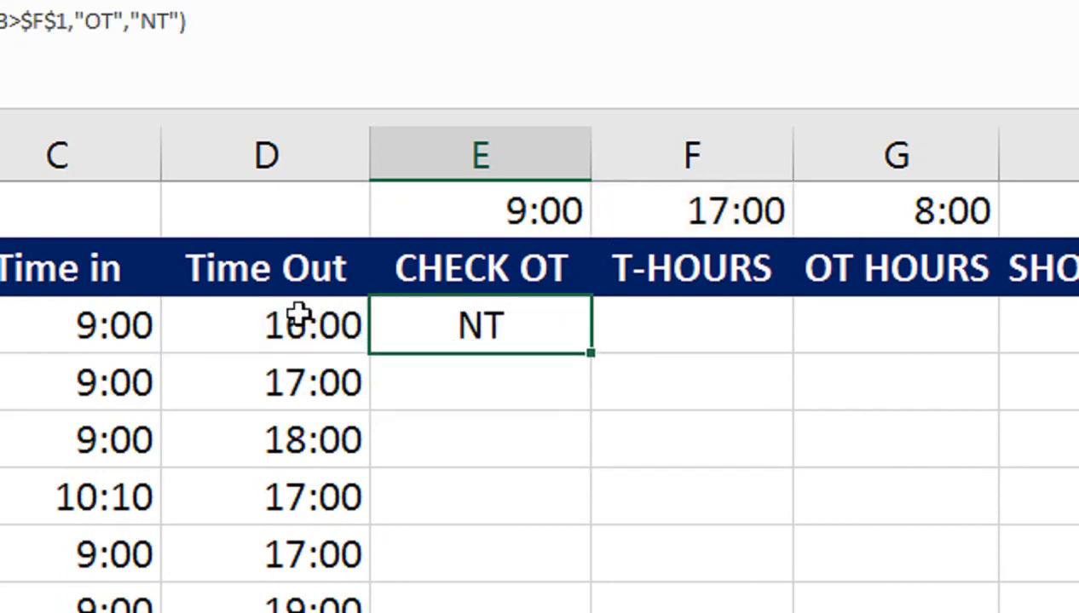
double_click(594, 358)
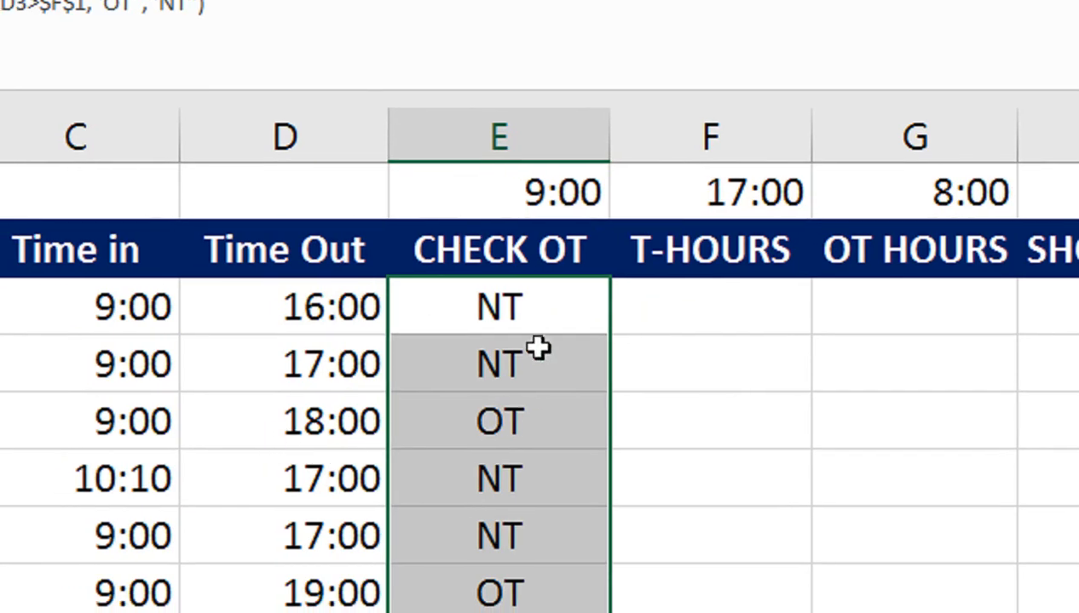
left_click(356, 421)
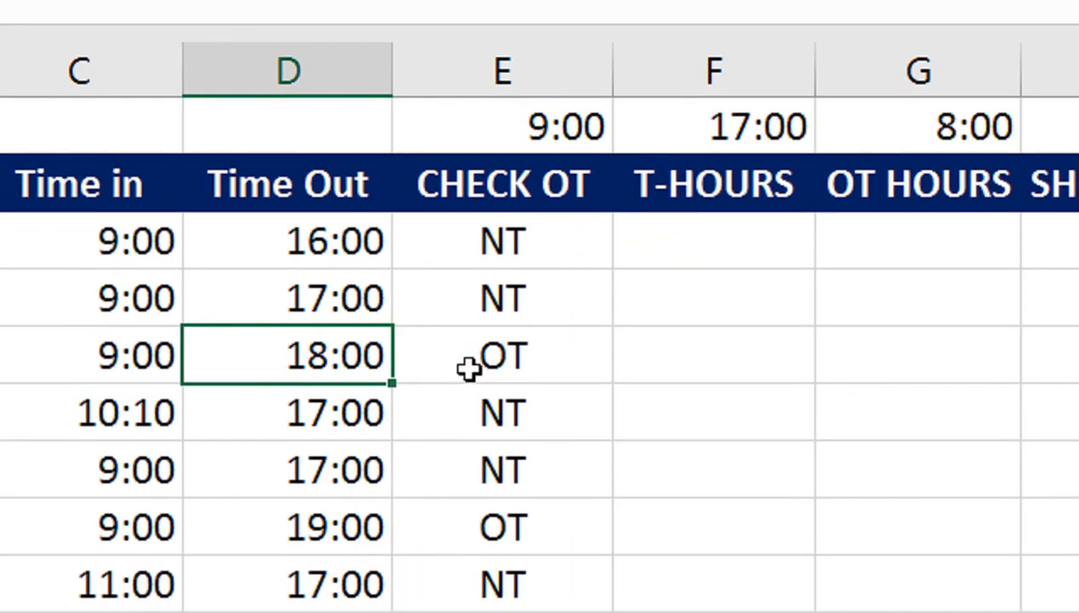
left_click(470, 400)
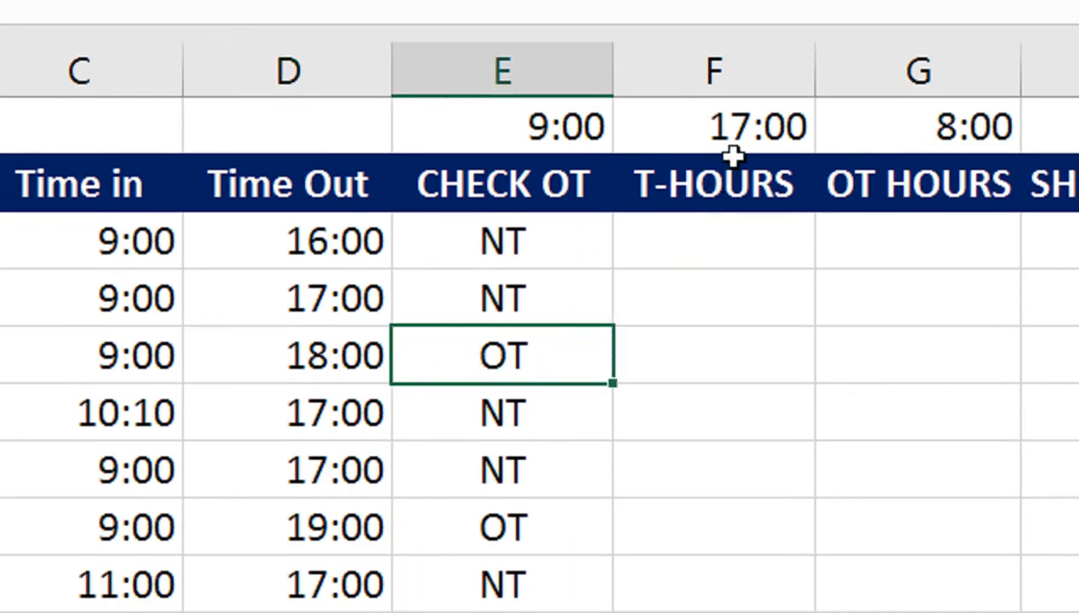
Step: Format the Time in and Time Out values in C3:D11 with the custom number format h:mm AM/PM
left_click_drag(87, 247, 402, 507)
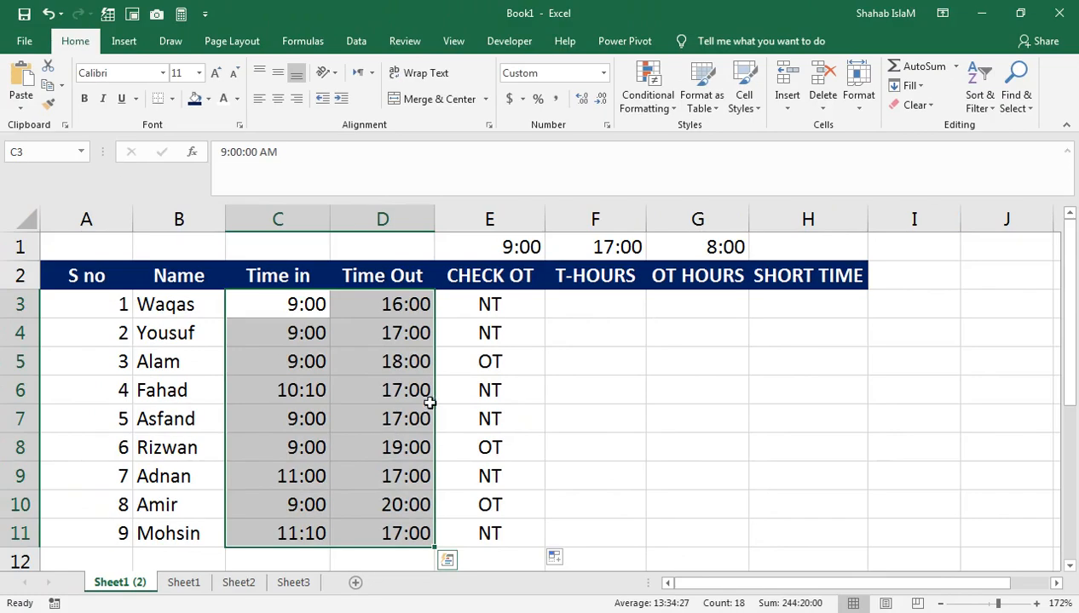
key("ctrl+1")
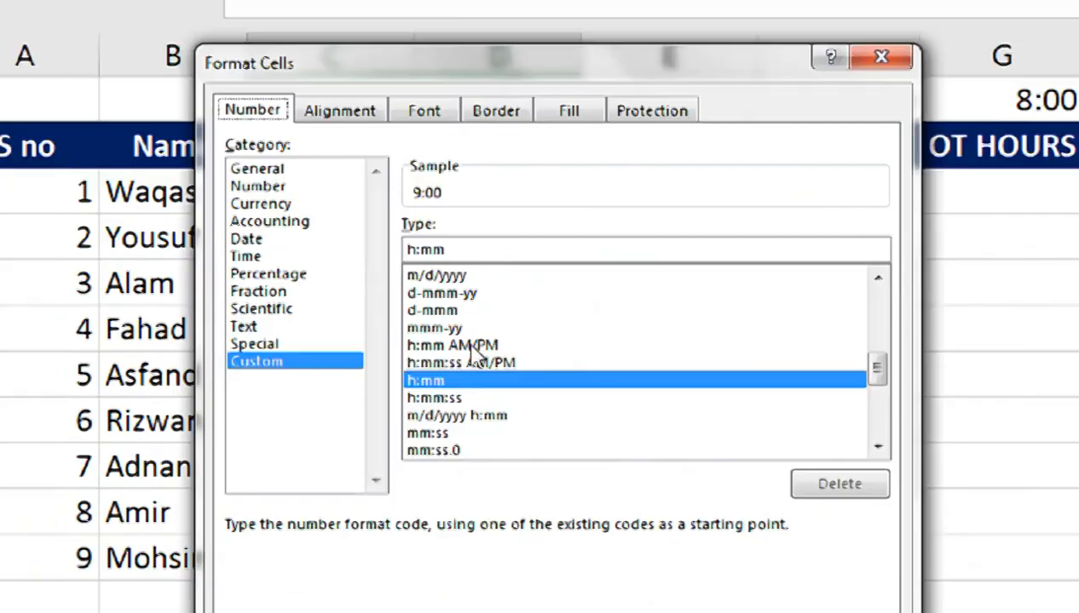
left_click(362, 401)
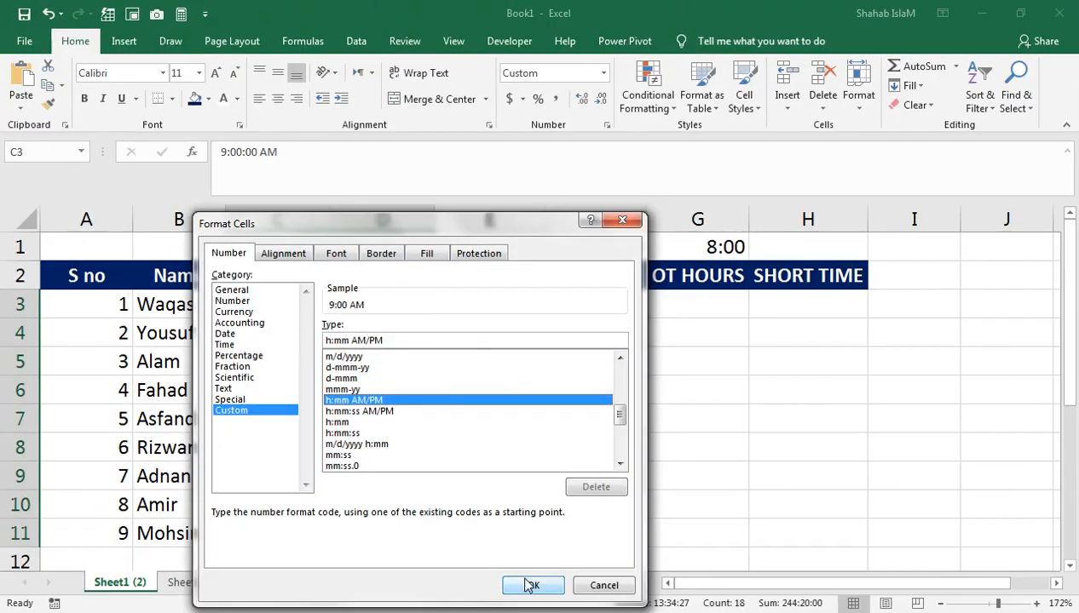
left_click(532, 586)
left_click(351, 326)
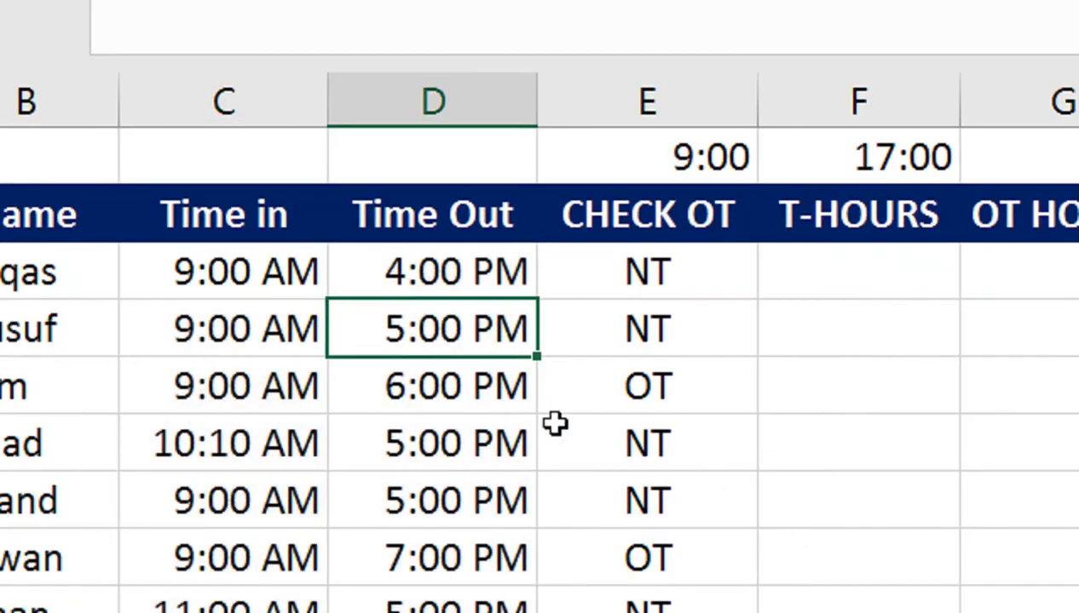
Step: Calculate the total hours in F3 with =D3-C3 and fill the formula down the T-HOURS column
left_click(791, 292)
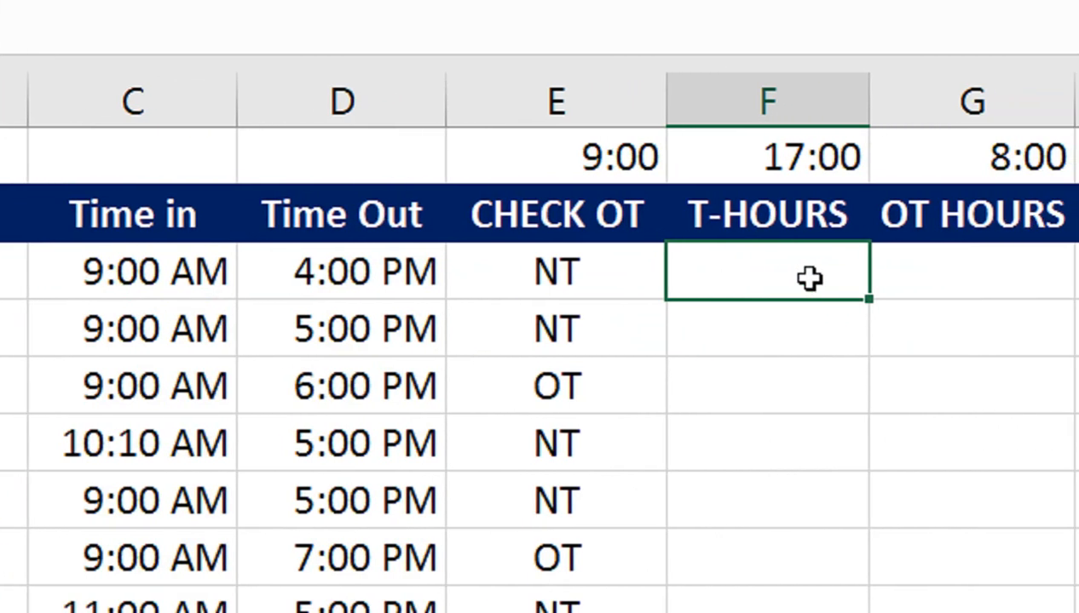
type("=")
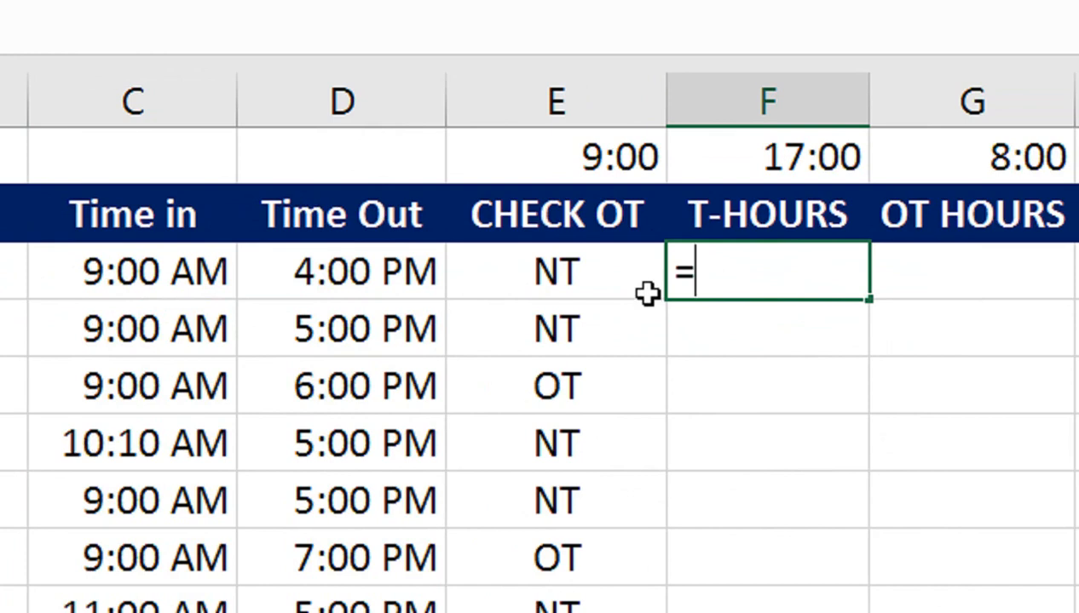
left_click(435, 289)
type("-")
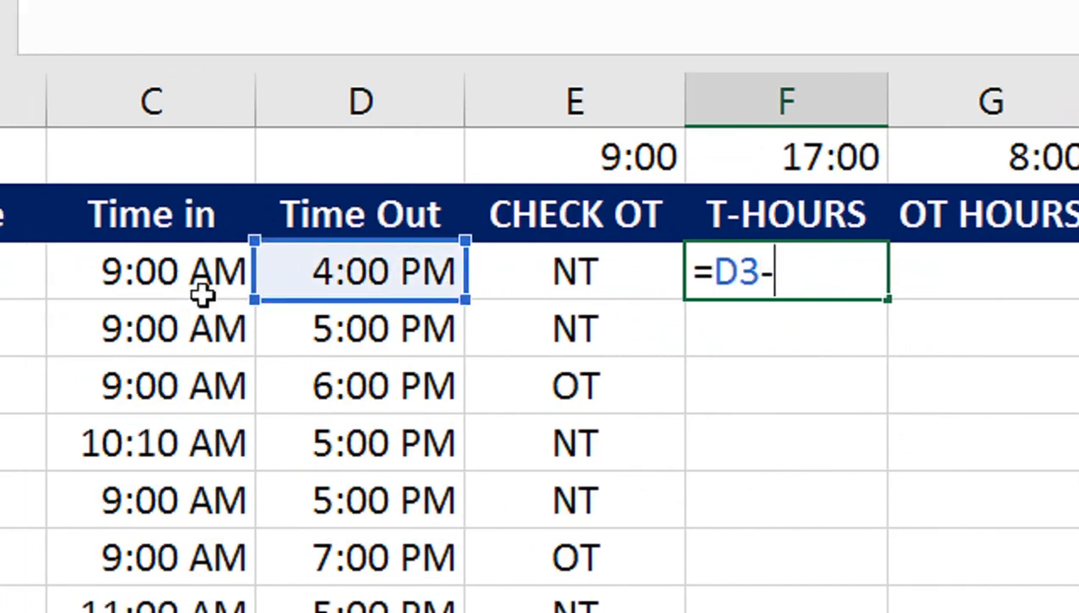
left_click(158, 290)
key("Return")
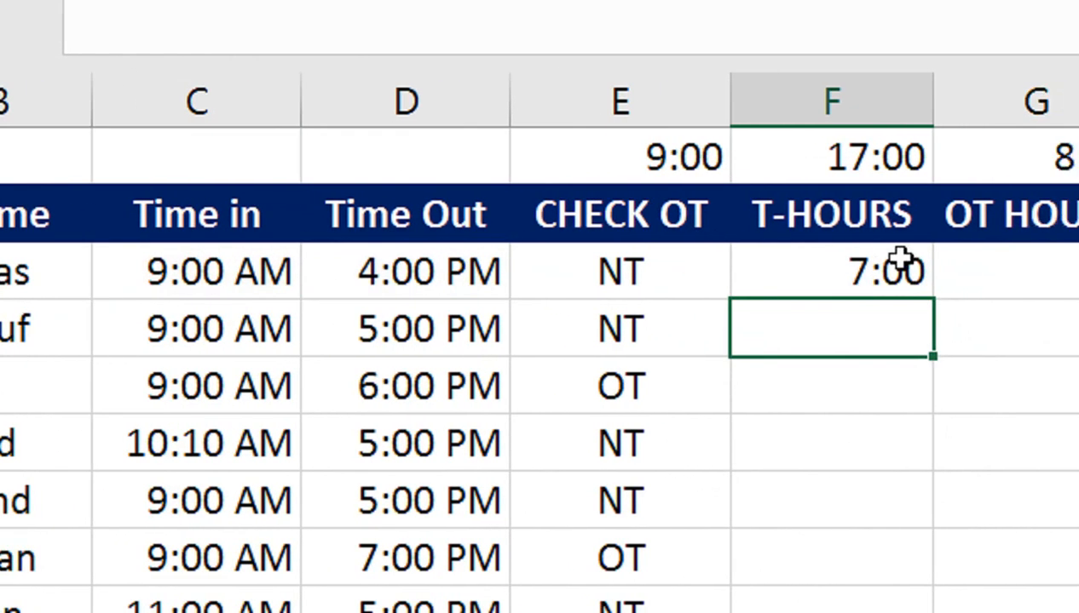
left_click(933, 271)
left_click_drag(809, 300, 735, 612)
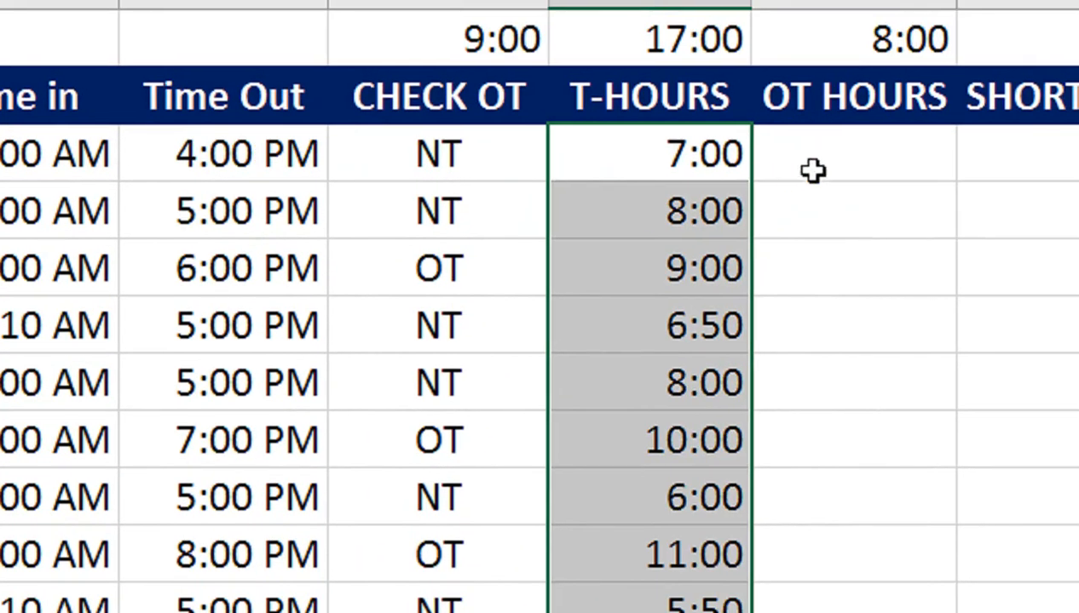
Step: Start the OT HOURS formula in G3 with =IF(AND( and the first condition C3<=$E$1, using an absolute reference to E1
left_click(809, 169)
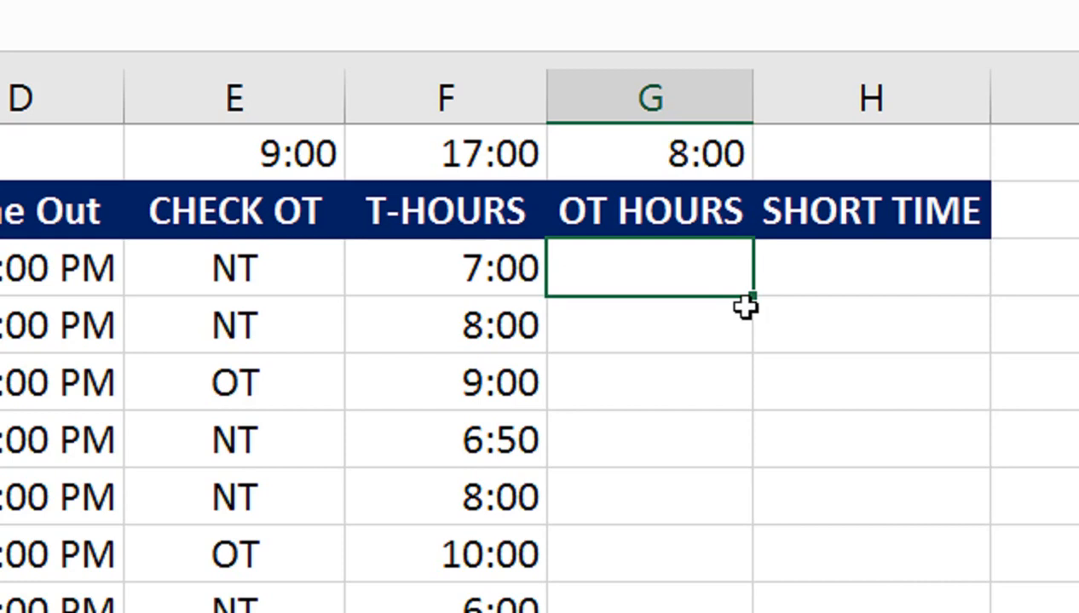
type("IF(AND")
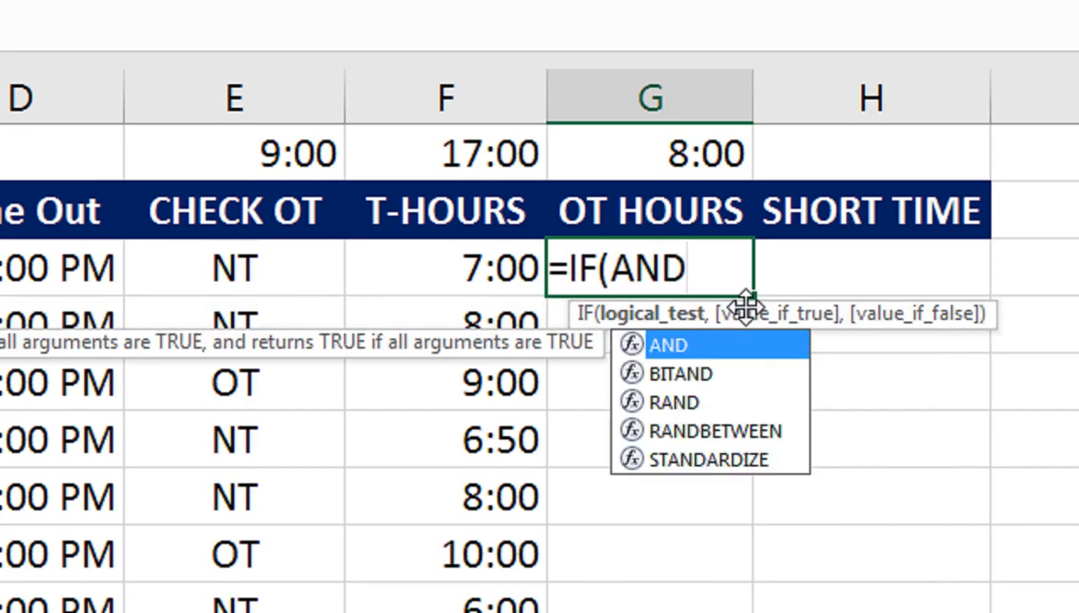
type("(")
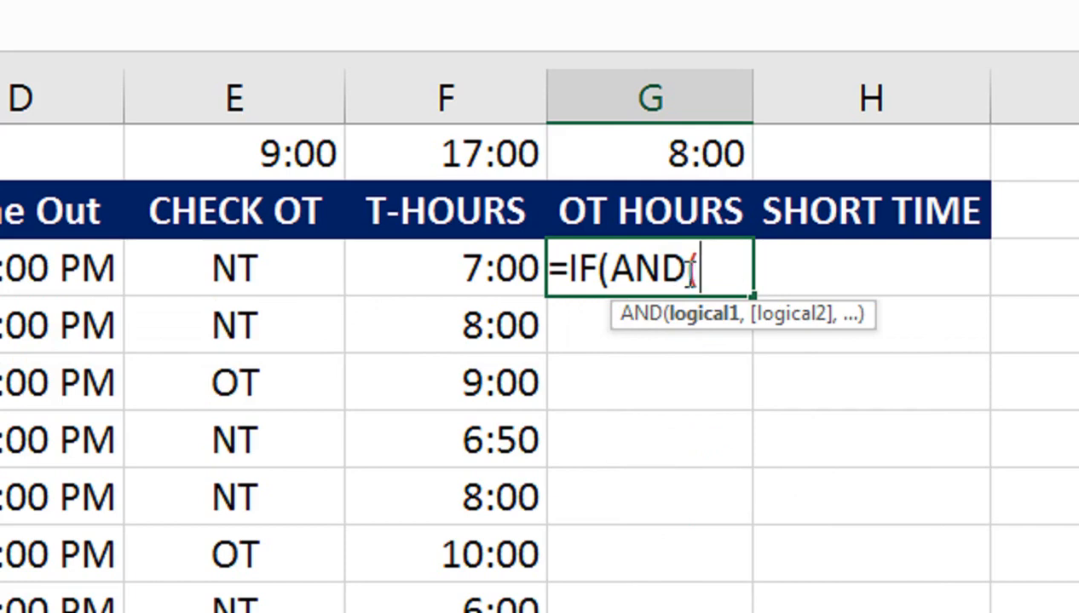
left_click(251, 272)
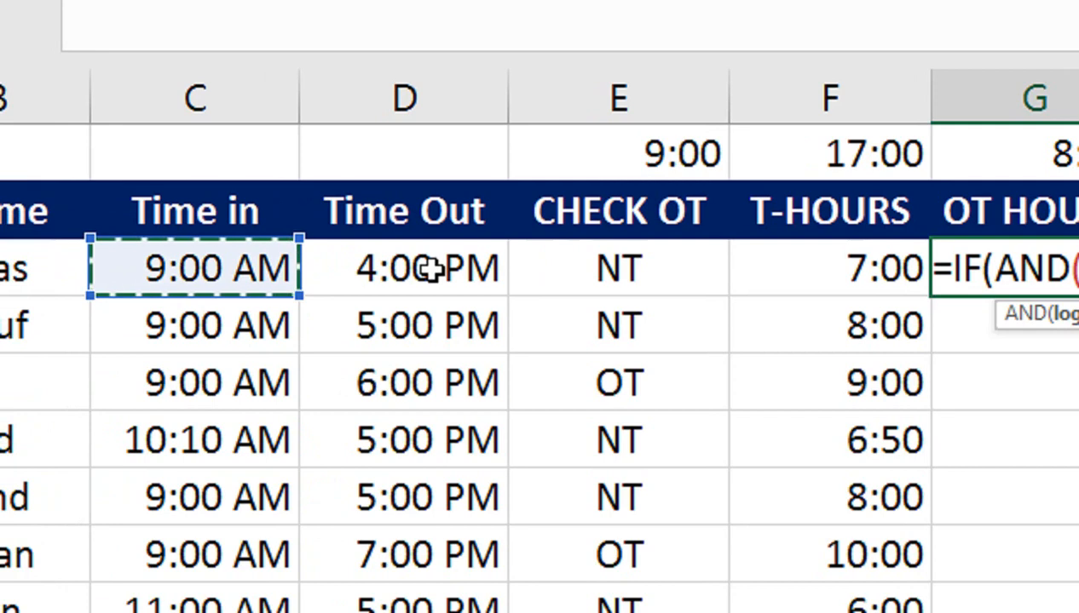
type("<=")
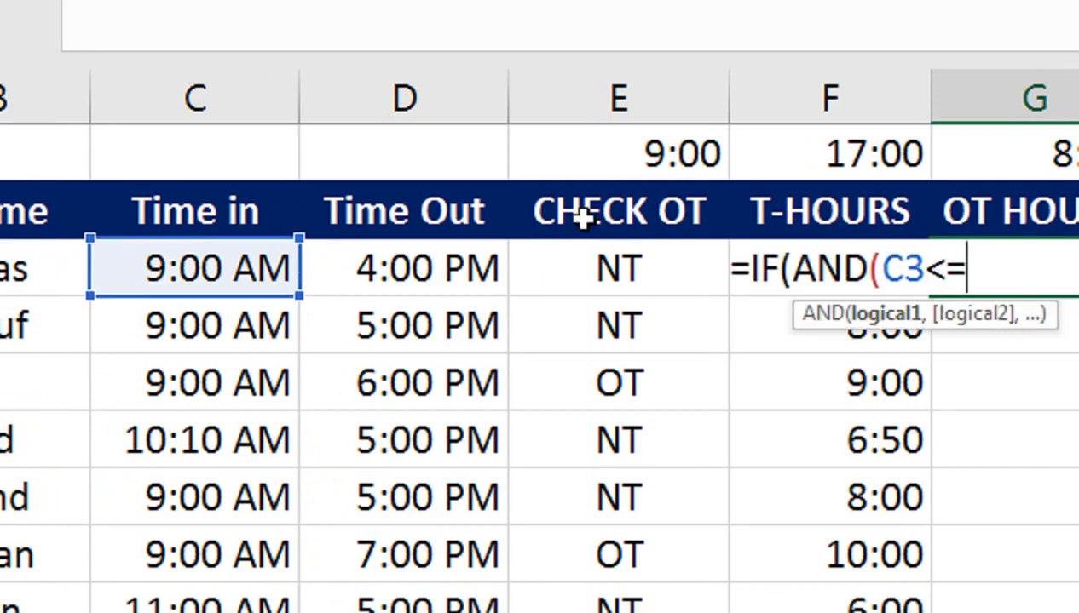
left_click(664, 154)
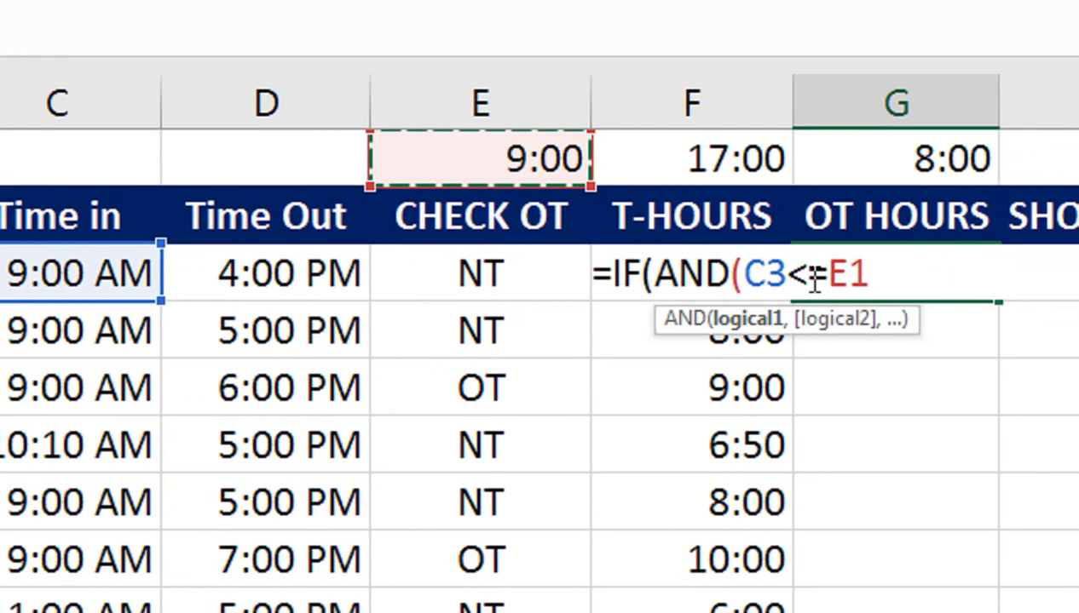
key("F4")
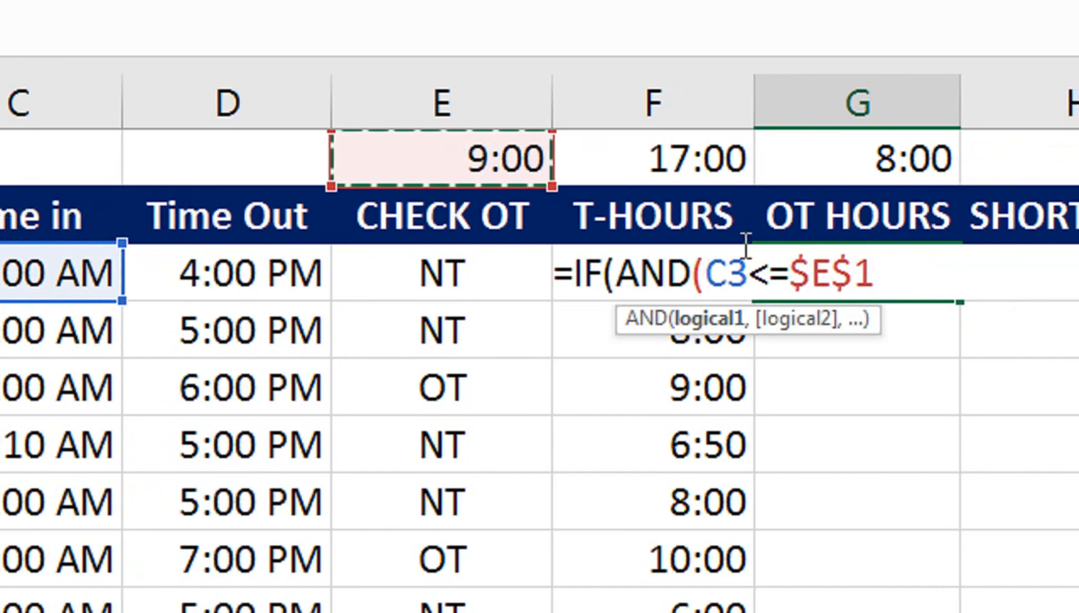
type(",")
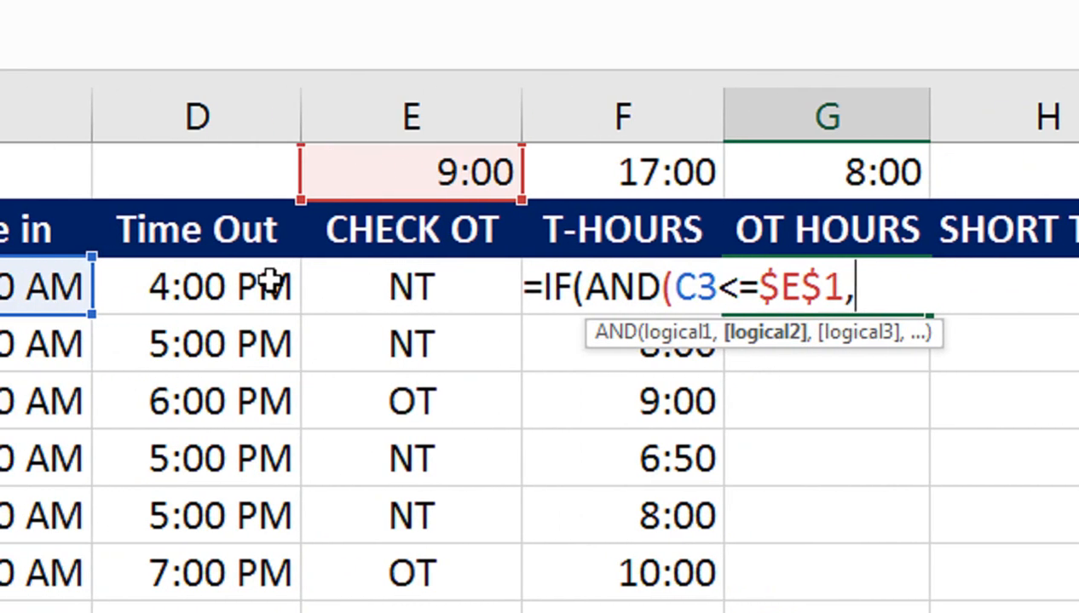
Step: Add D3>$F$1 as the second AND condition in the G3 formula and close the logical test
left_click(271, 282)
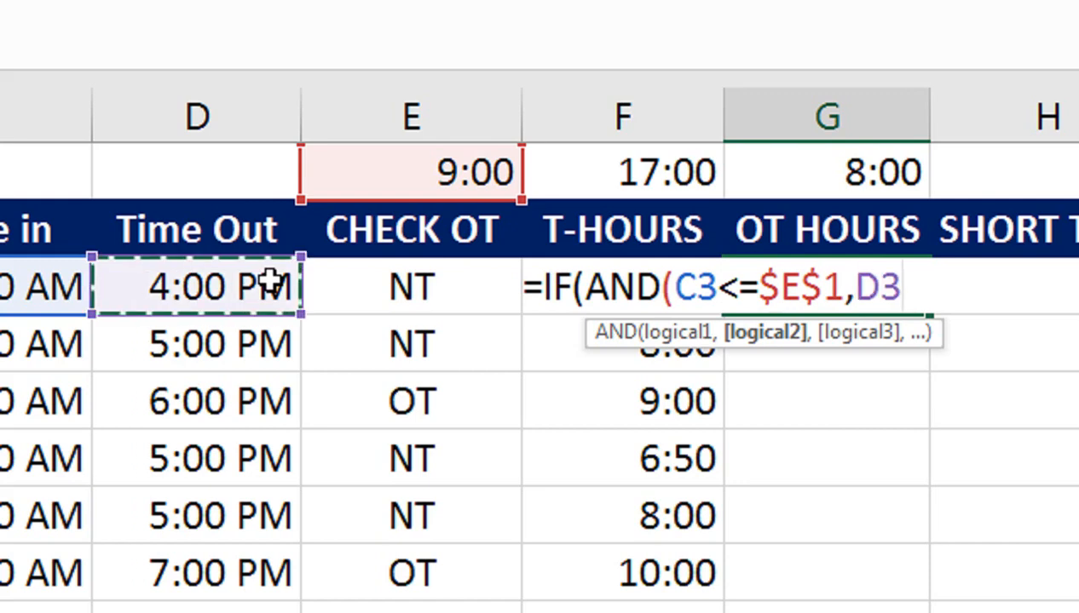
type(">")
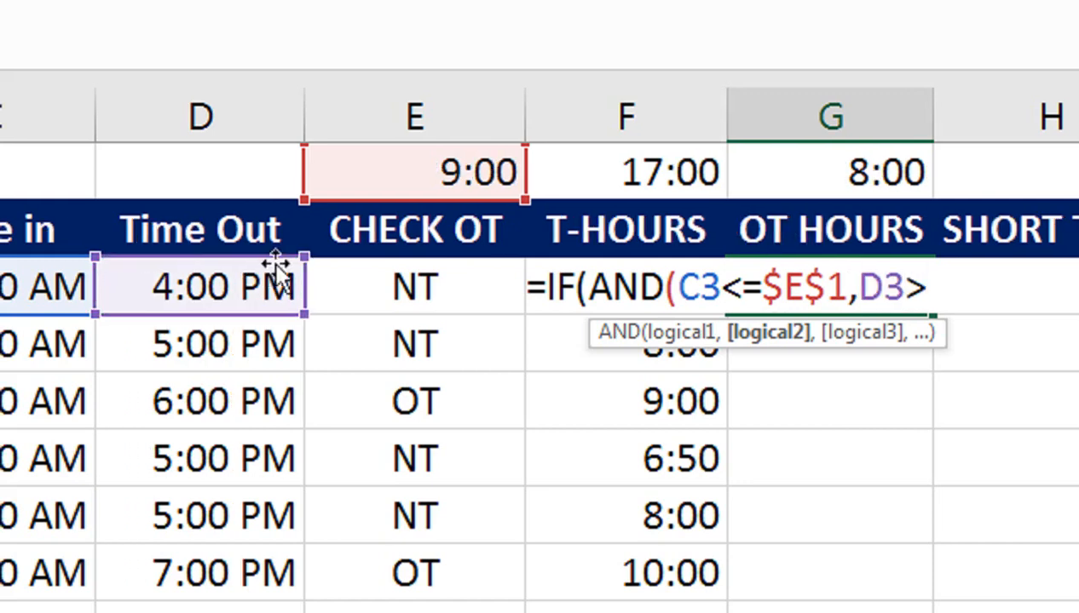
left_click(729, 182)
left_click(654, 177)
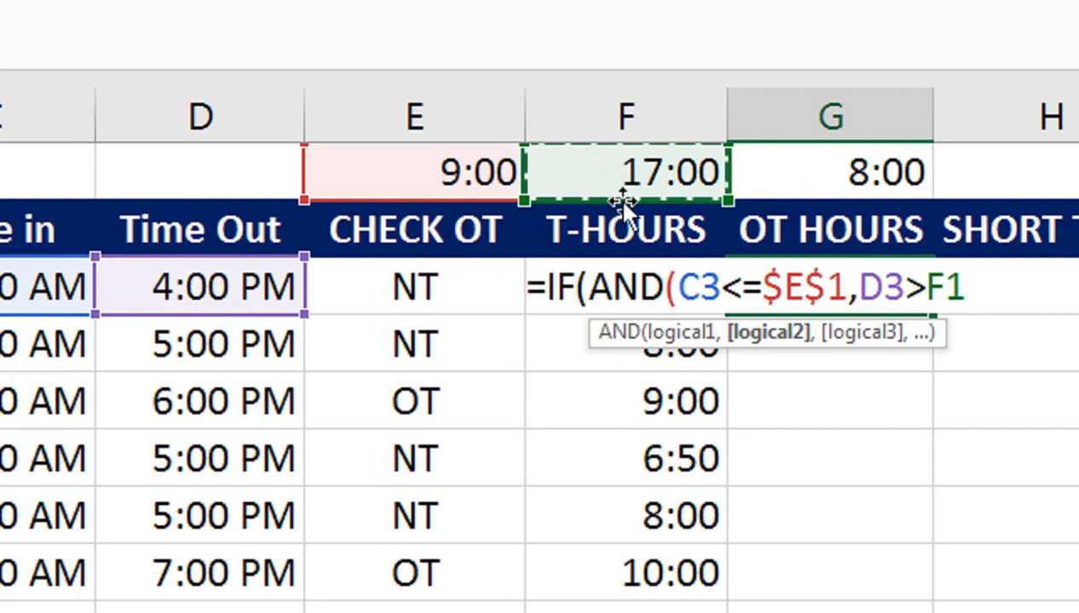
key("F4")
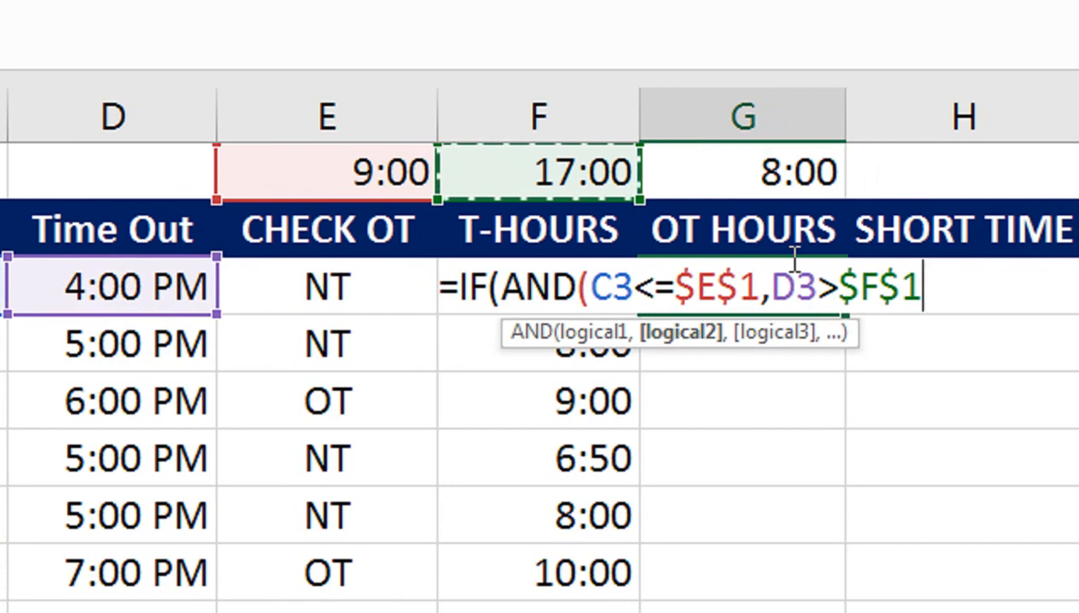
type("),")
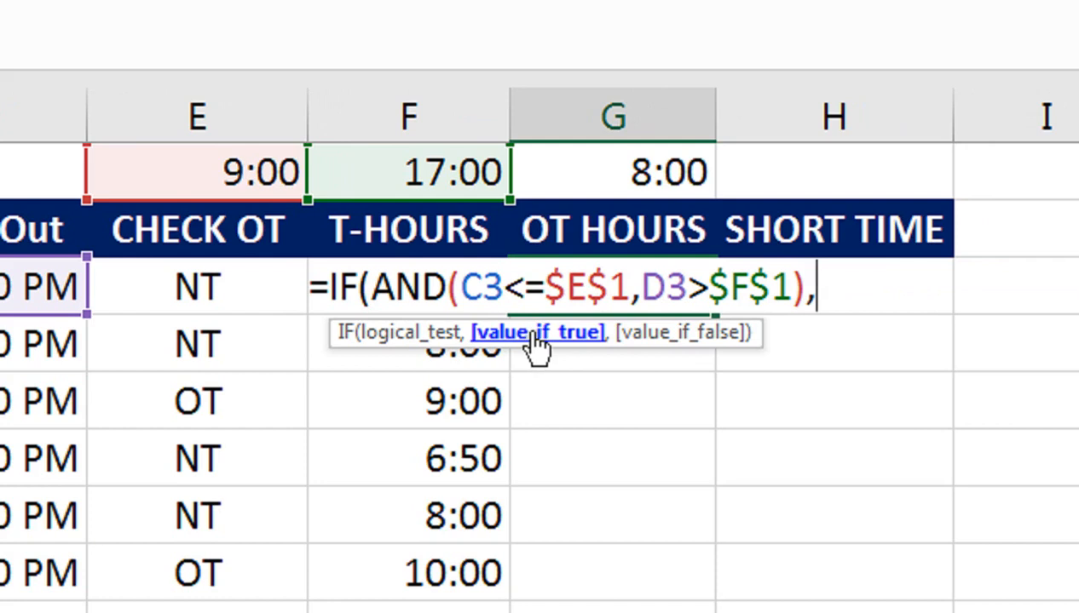
Step: Complete the G3 formula with D3-$F$1 as the true result and 0 as the false result
left_click(253, 292)
type("-")
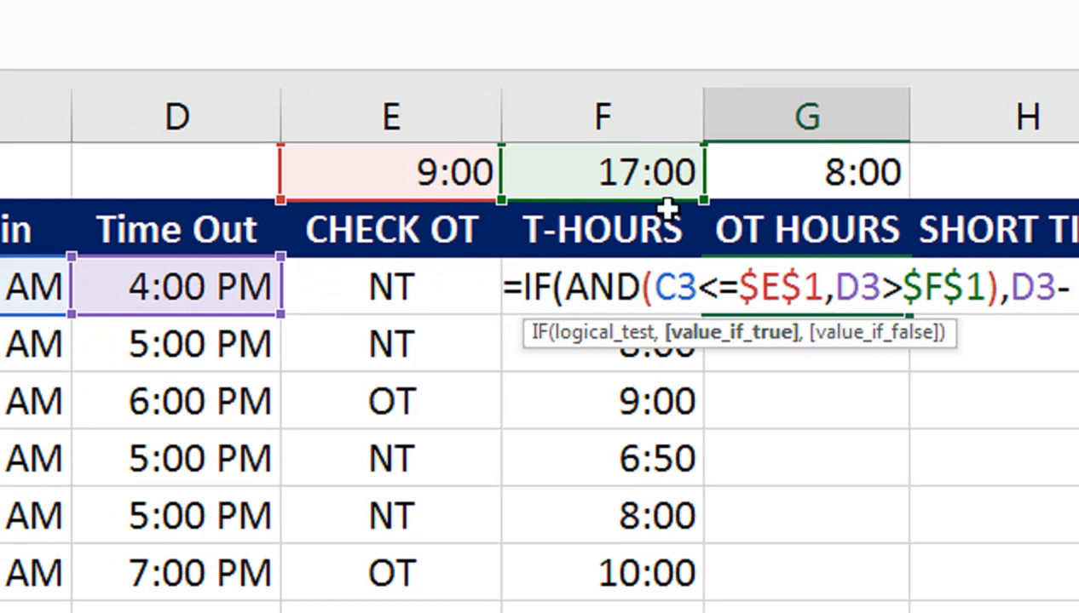
left_click(603, 171)
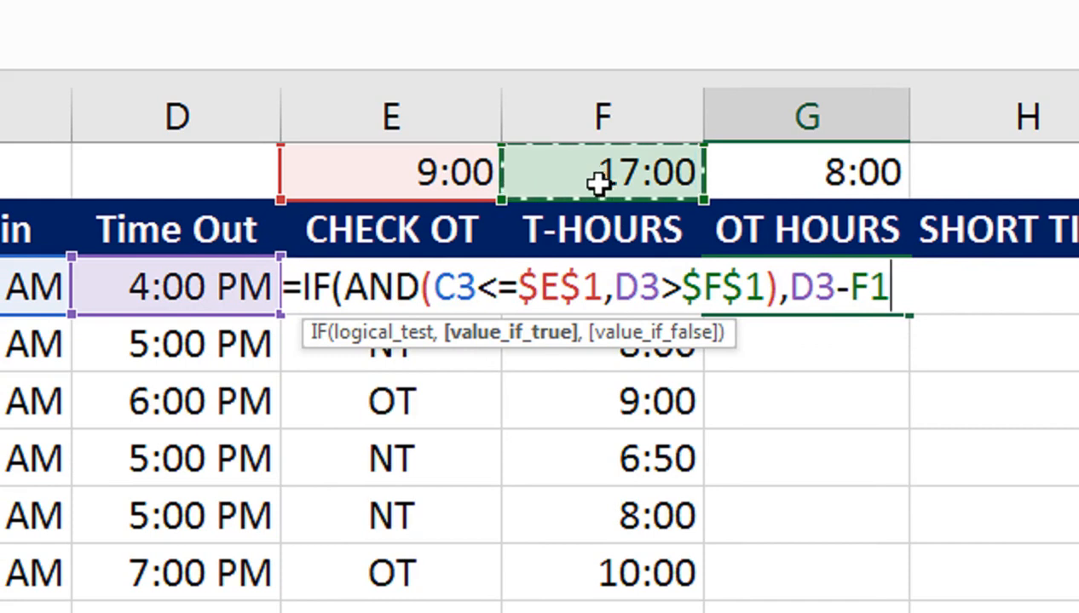
key("F4")
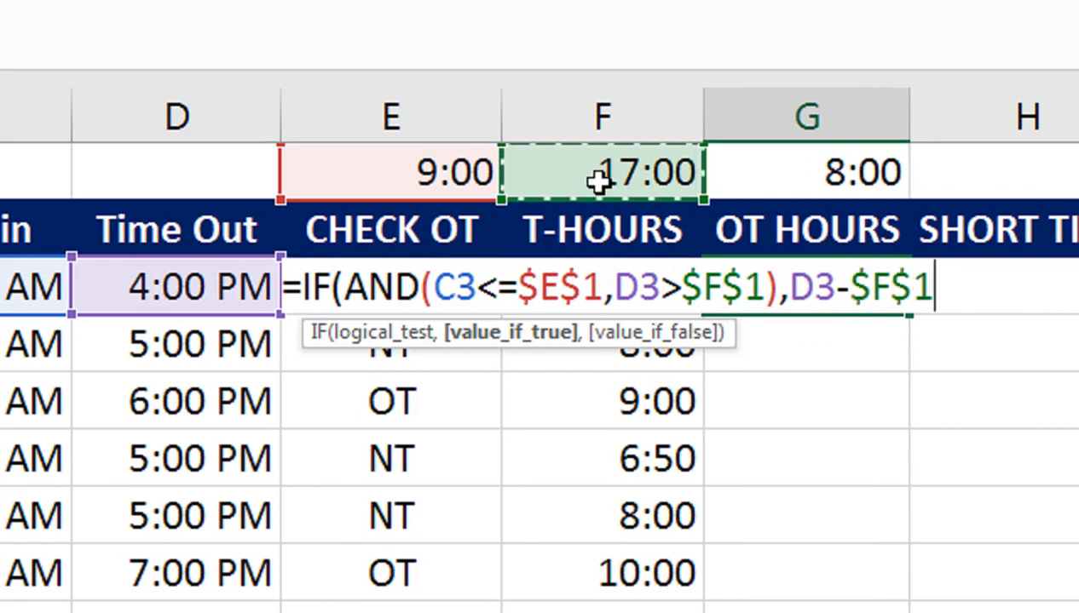
type(",")
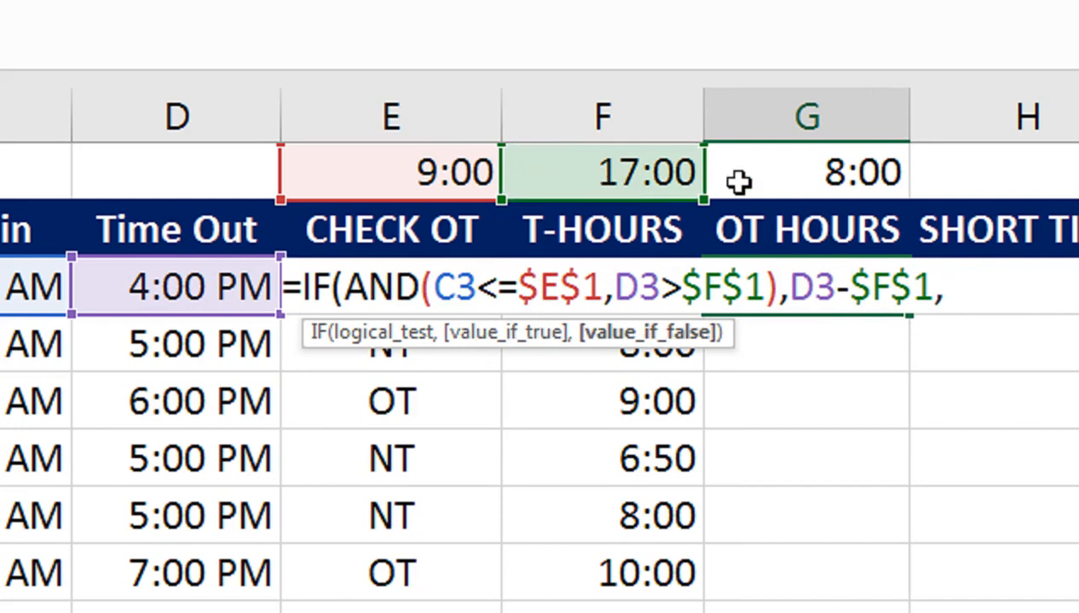
type("0")
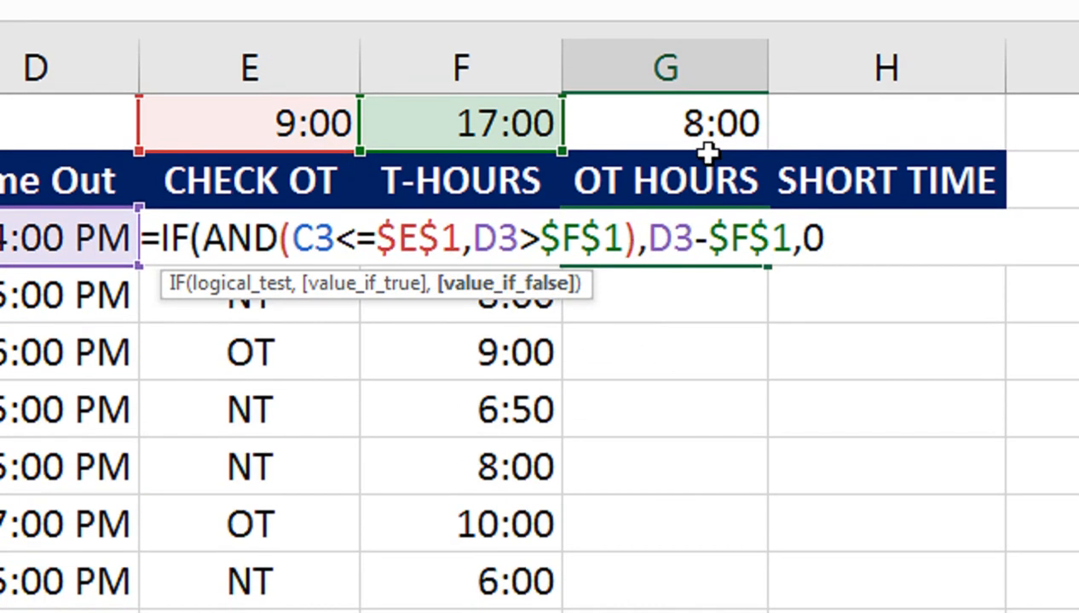
type(")")
key("Return")
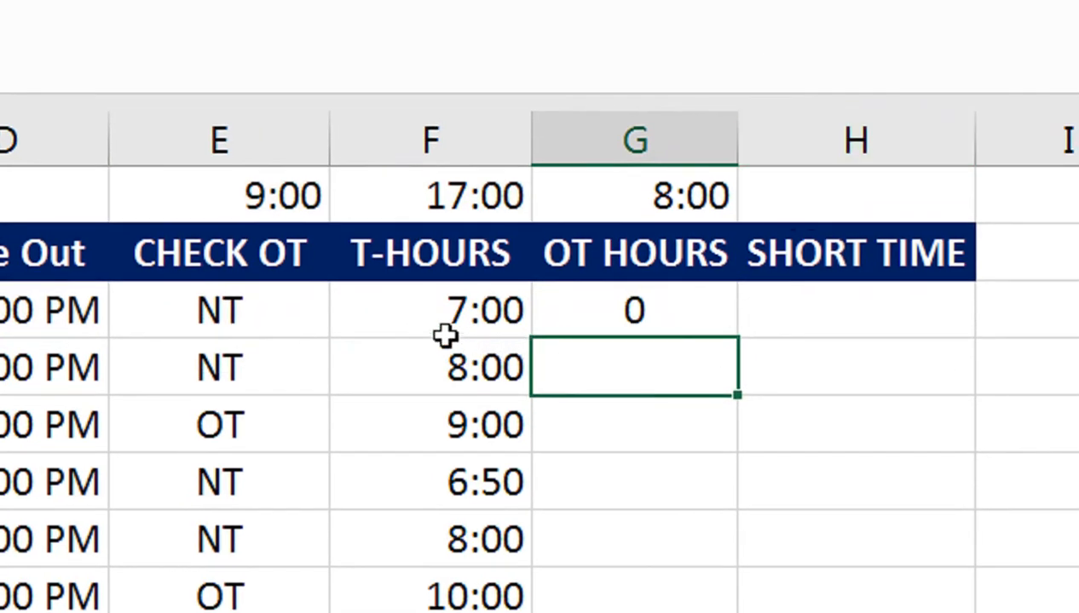
Step: Fill the OT HOURS formula from G3 down to G11
left_click(582, 327)
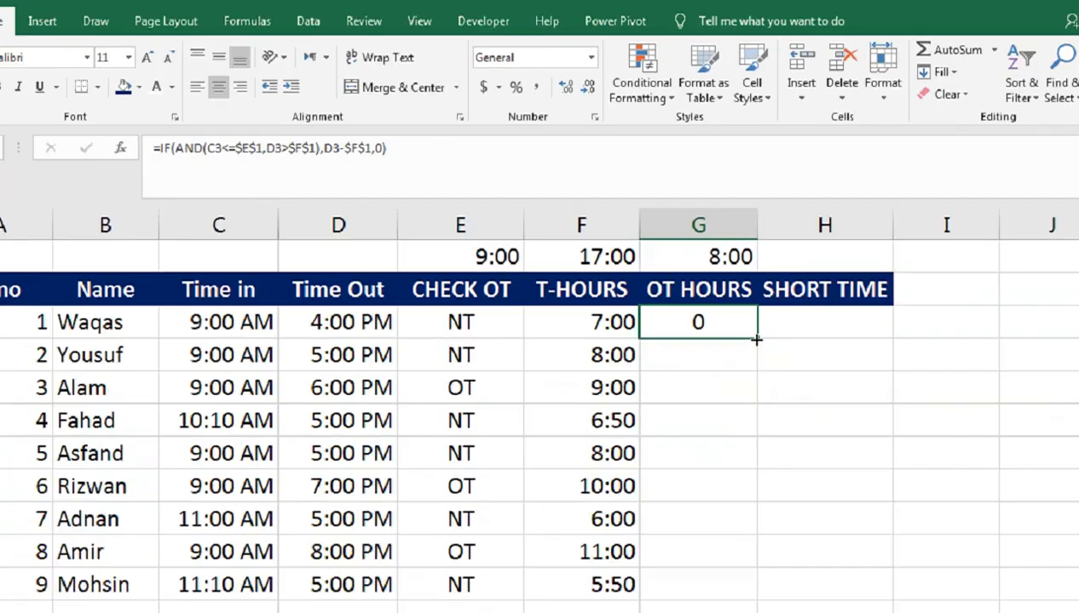
left_click_drag(806, 463, 770, 612)
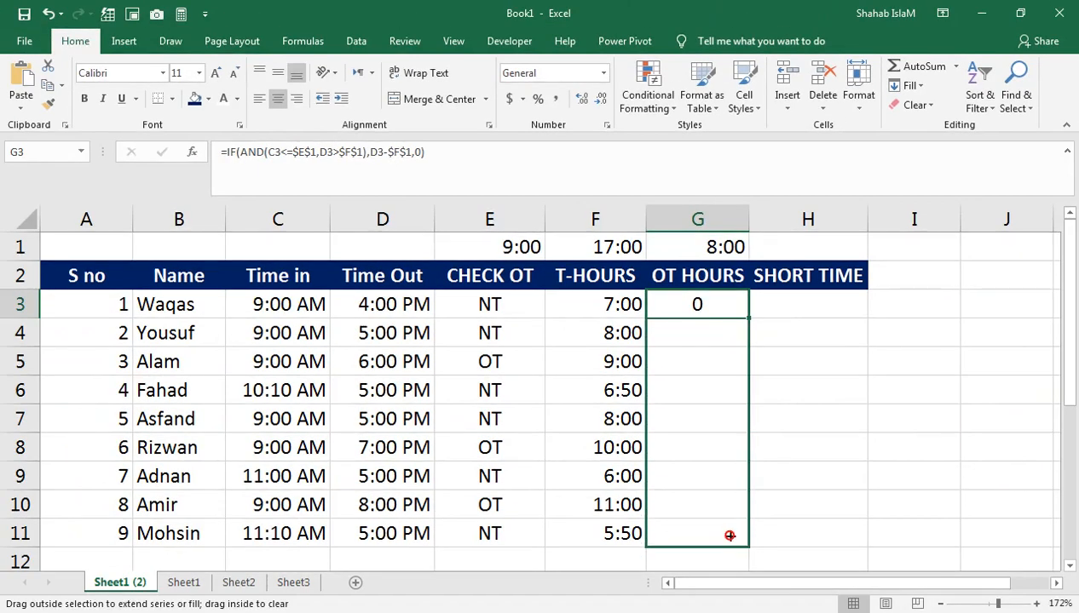
left_click_drag(729, 536, 729, 537)
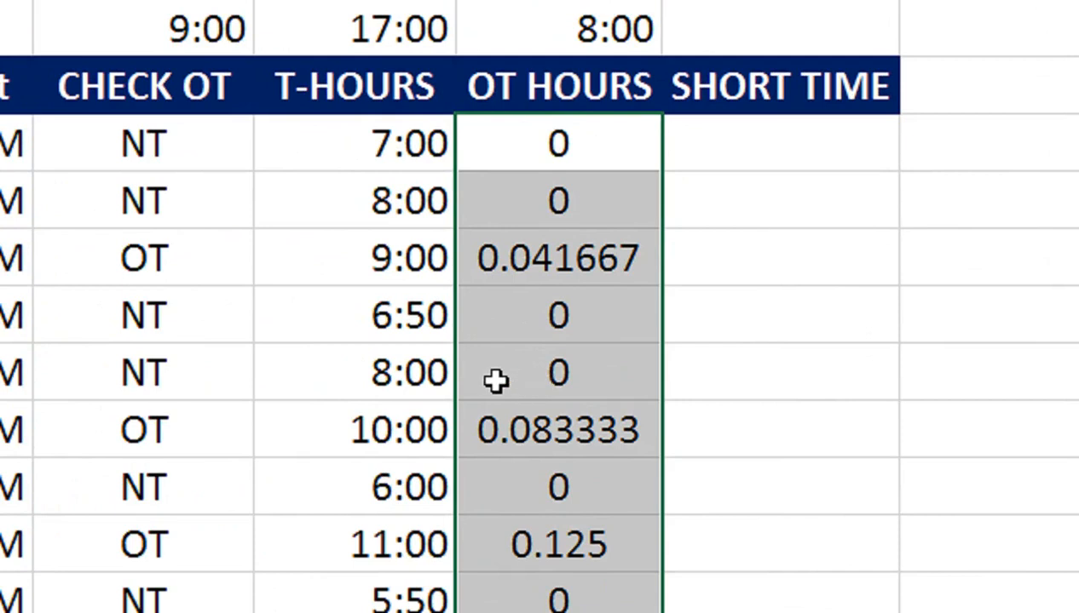
Step: Multiply the G3 overtime formula by 24 and refill it down the OT HOURS column through the last employee row
double_click(539, 143)
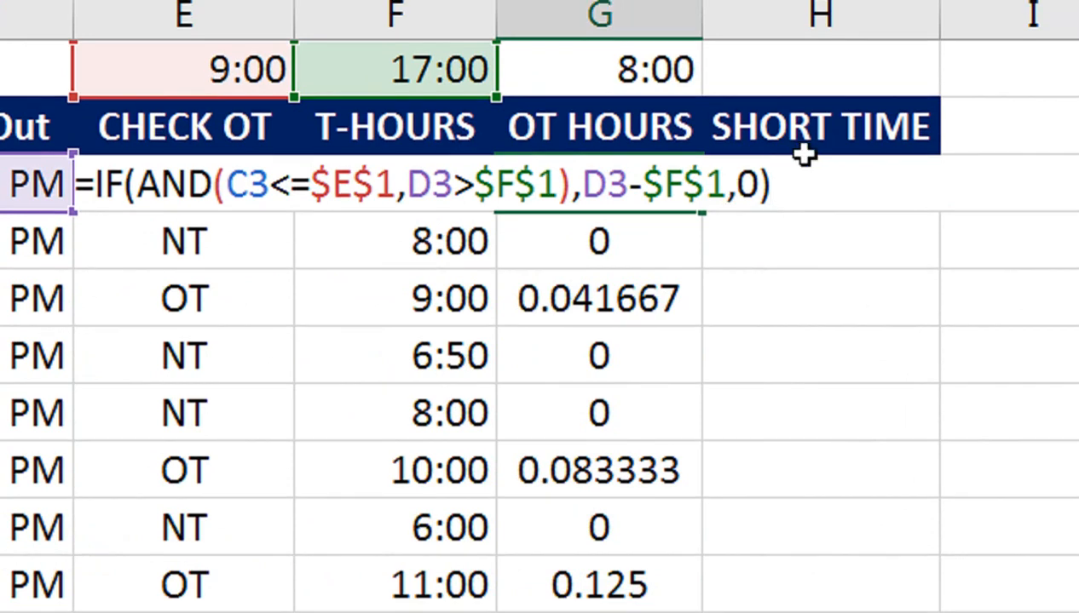
type("*24")
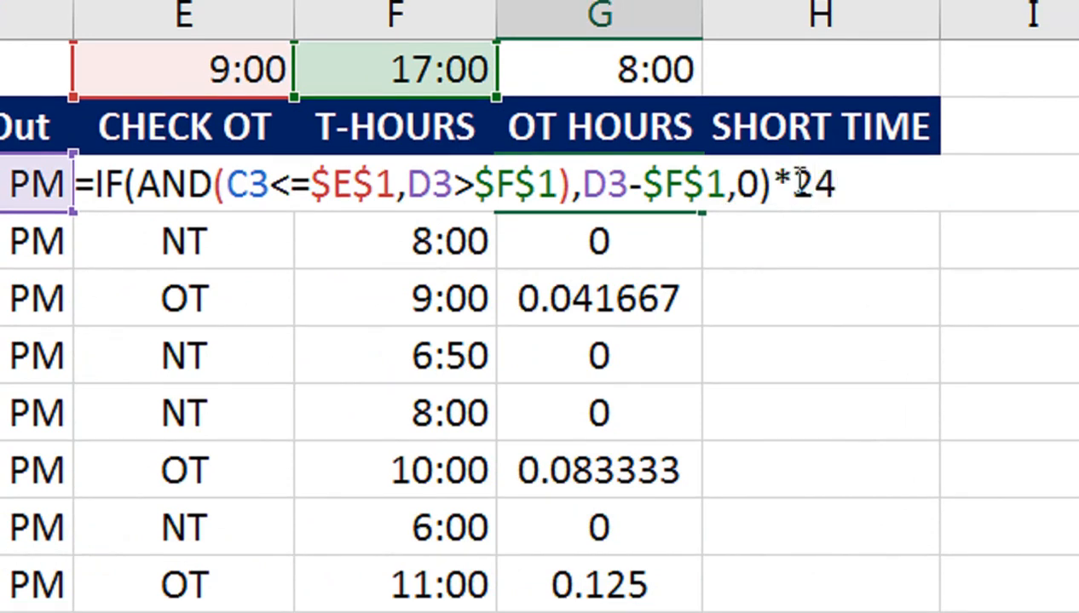
key("Return")
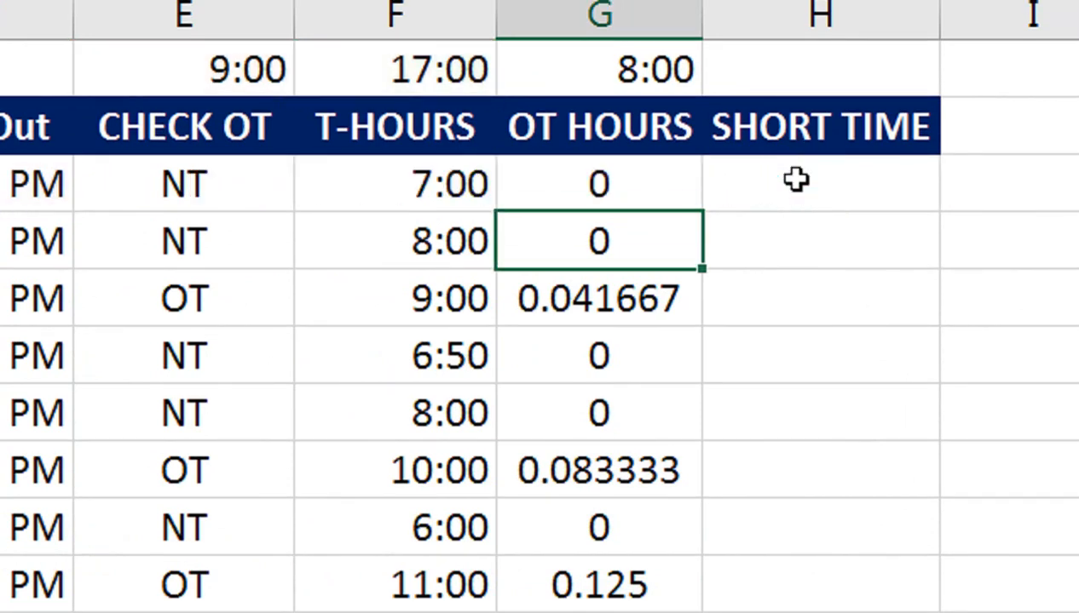
left_click(650, 183)
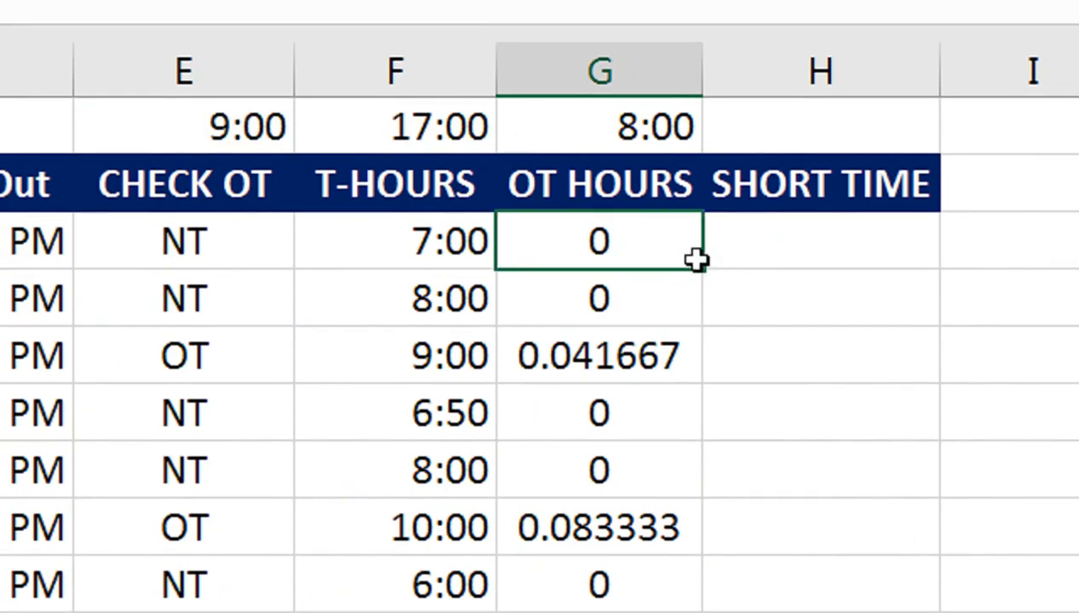
left_click_drag(699, 270, 626, 612)
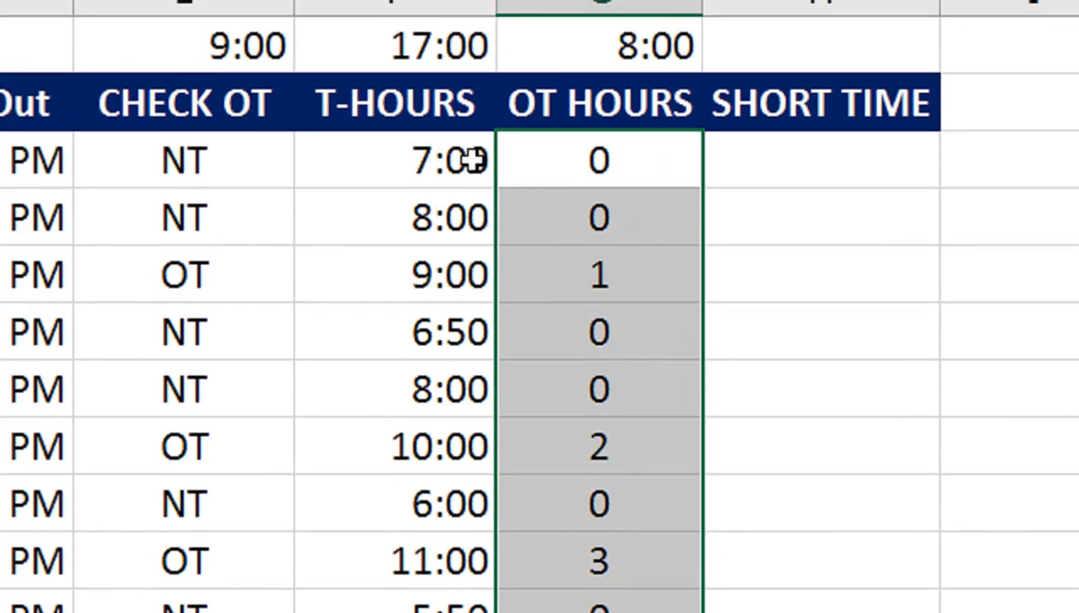
left_click(601, 161)
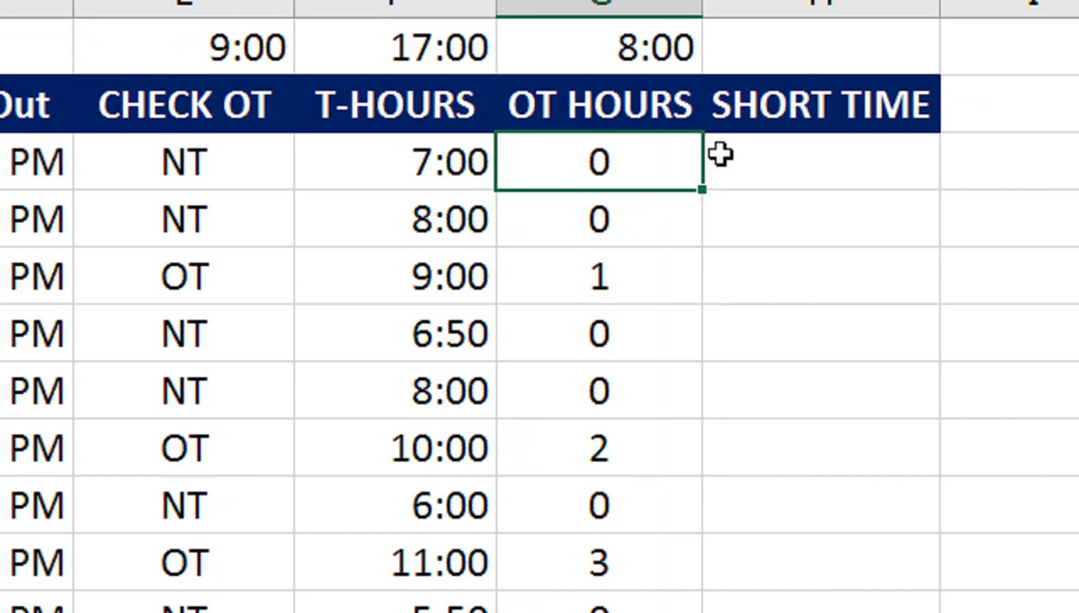
Step: Start an IF formula in H3 under SHORT TIME with F3<$G$1 as the logical test
left_click_drag(715, 158, 715, 219)
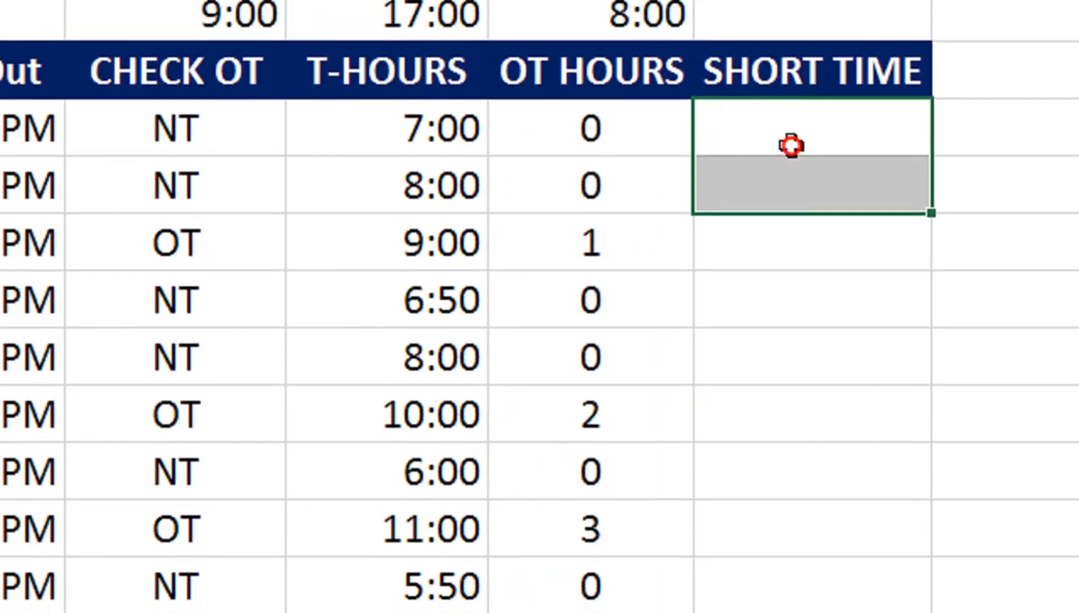
left_click(798, 55)
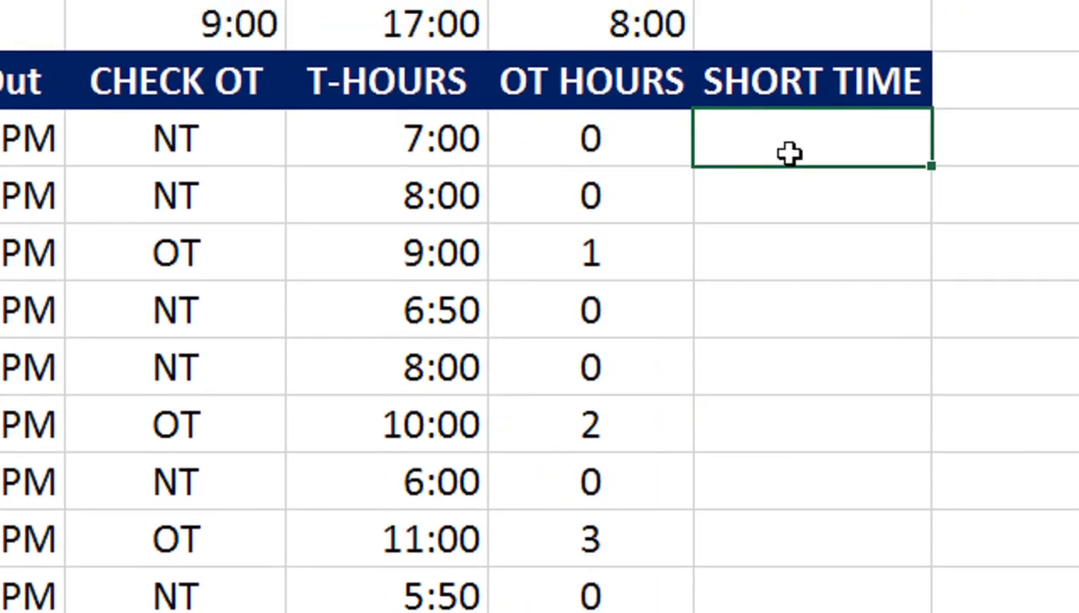
type("=IF")
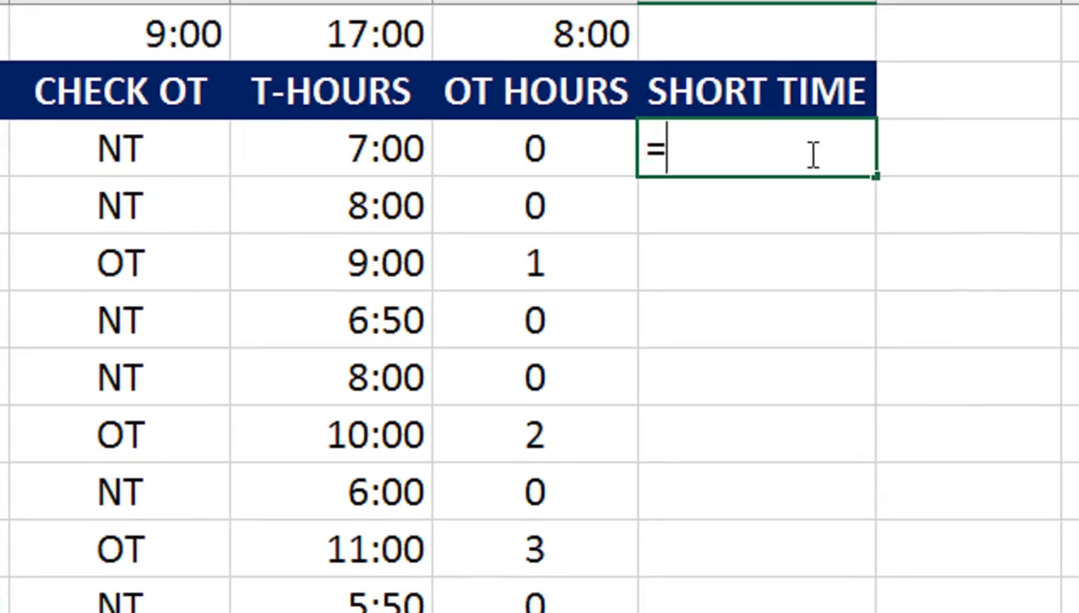
type("(")
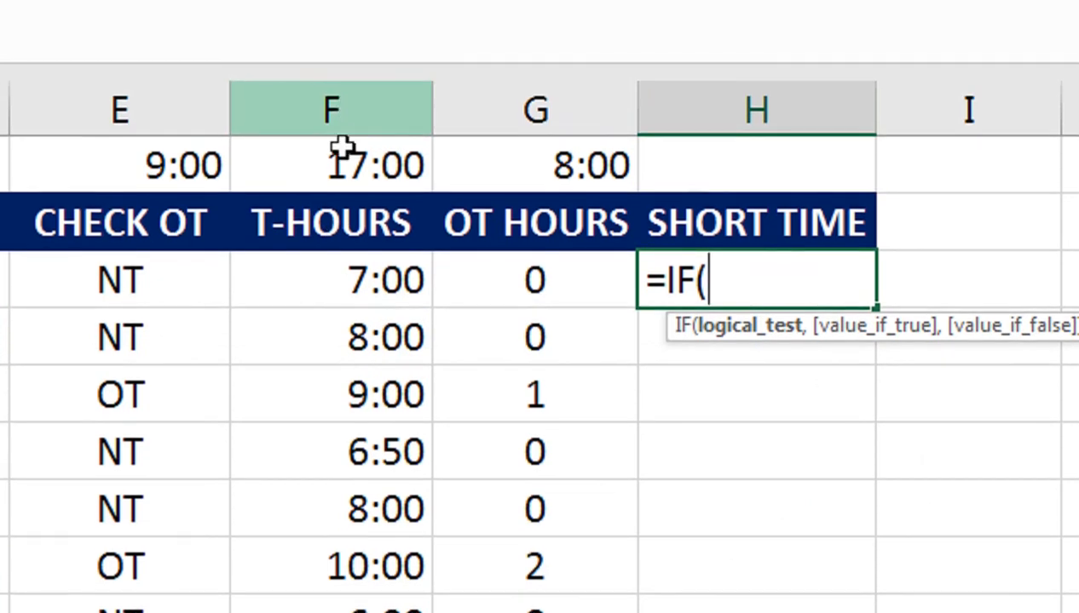
left_click(371, 193)
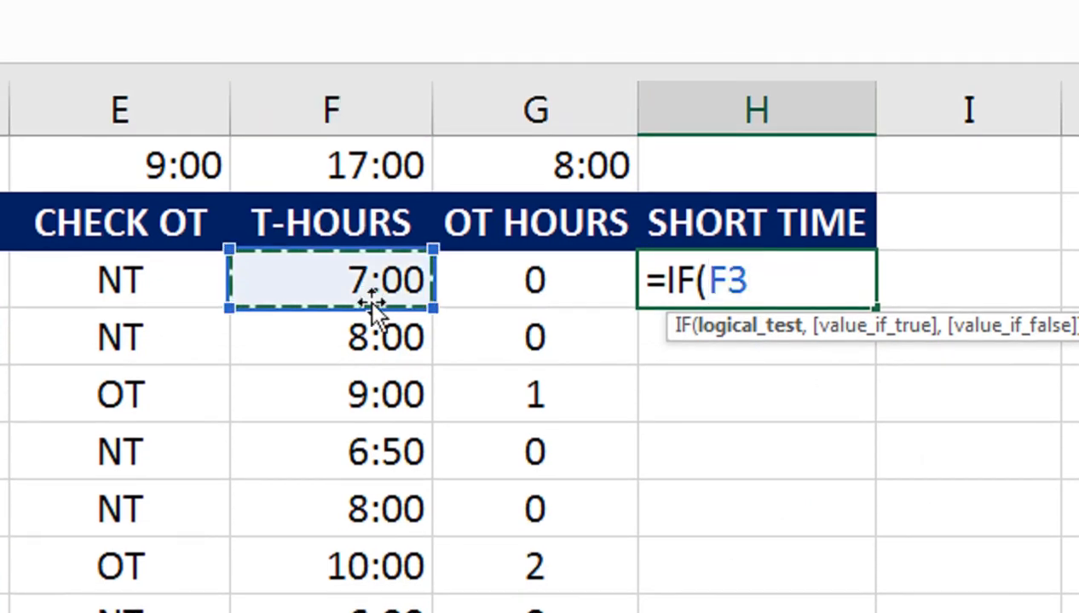
type("<")
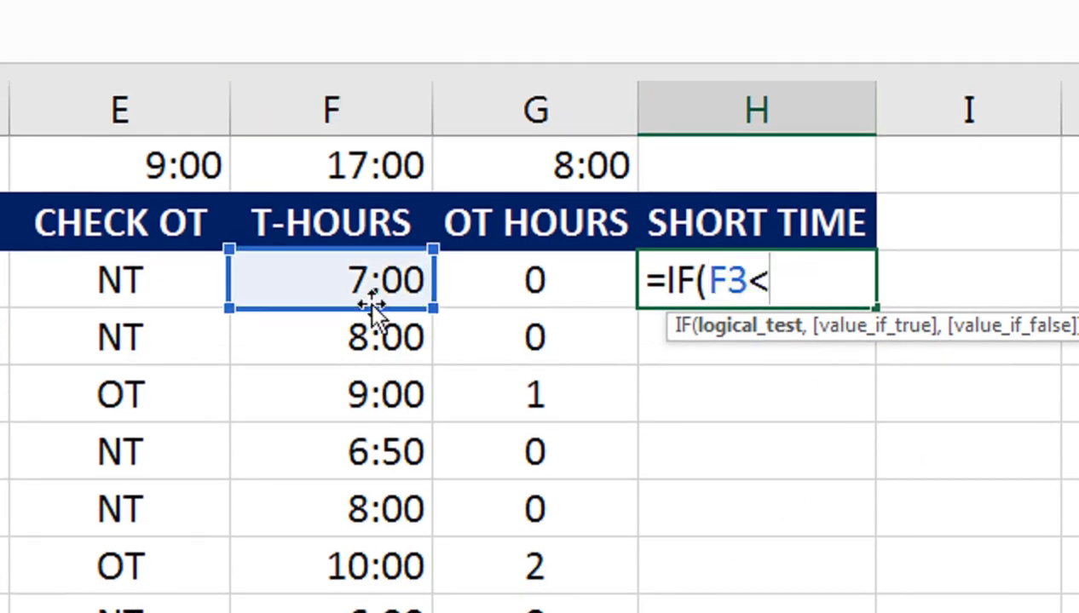
left_click(477, 166)
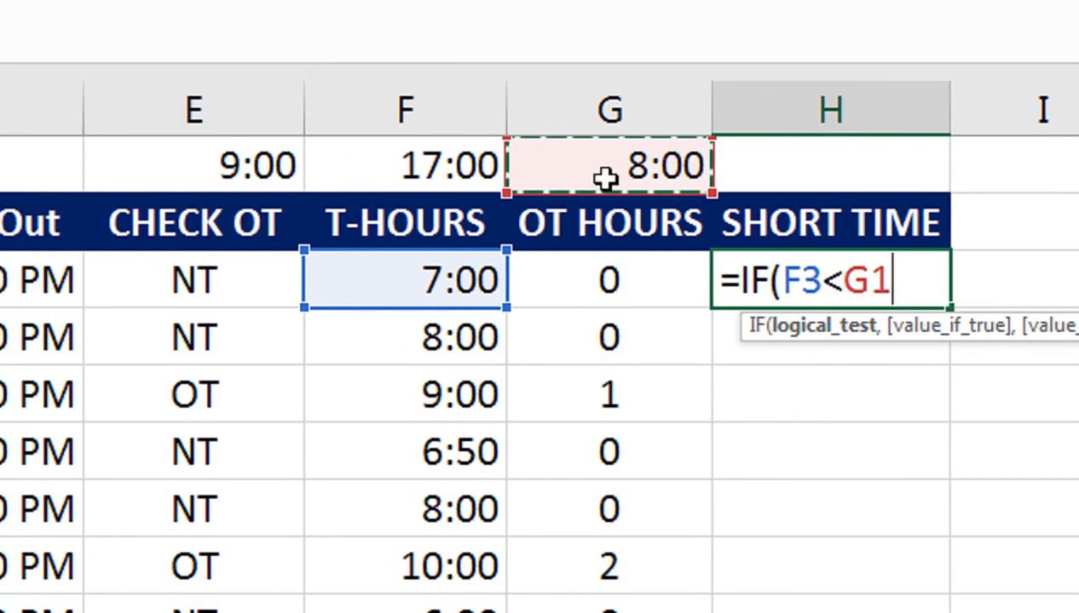
key("F4")
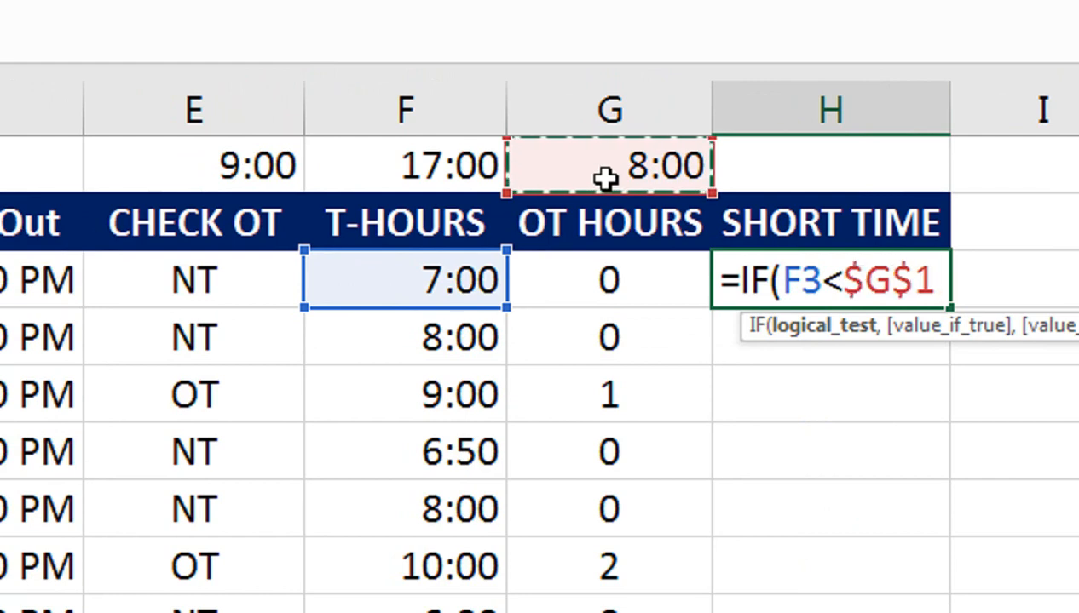
type(",")
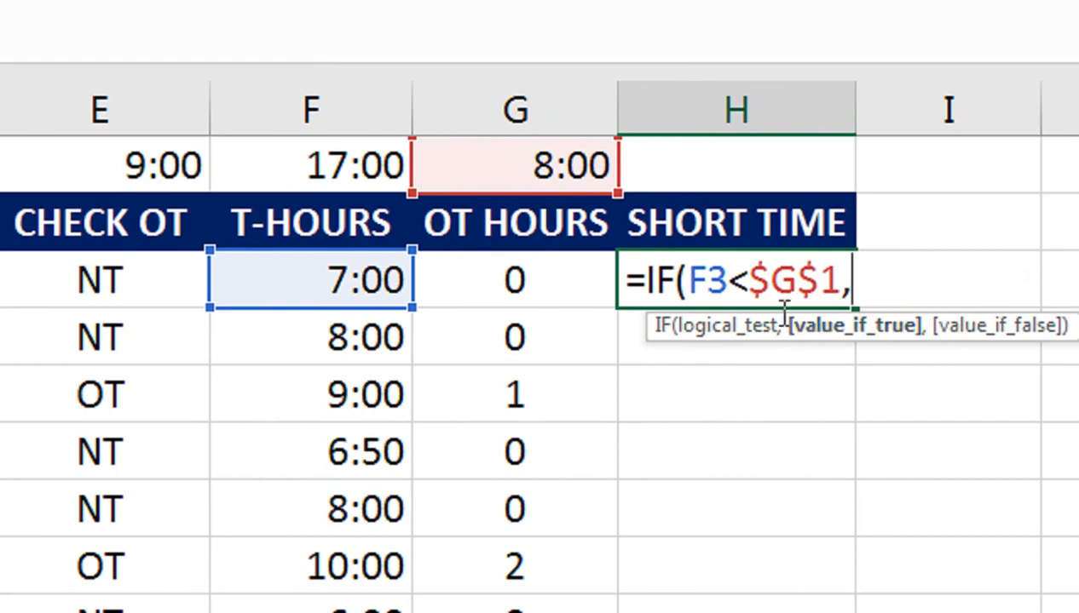
Step: Complete the H3 formula with G1-F3 as the true result and "" as the false result, and fill it down the SHORT TIME column
left_click(510, 166)
type("-")
left_click(380, 271)
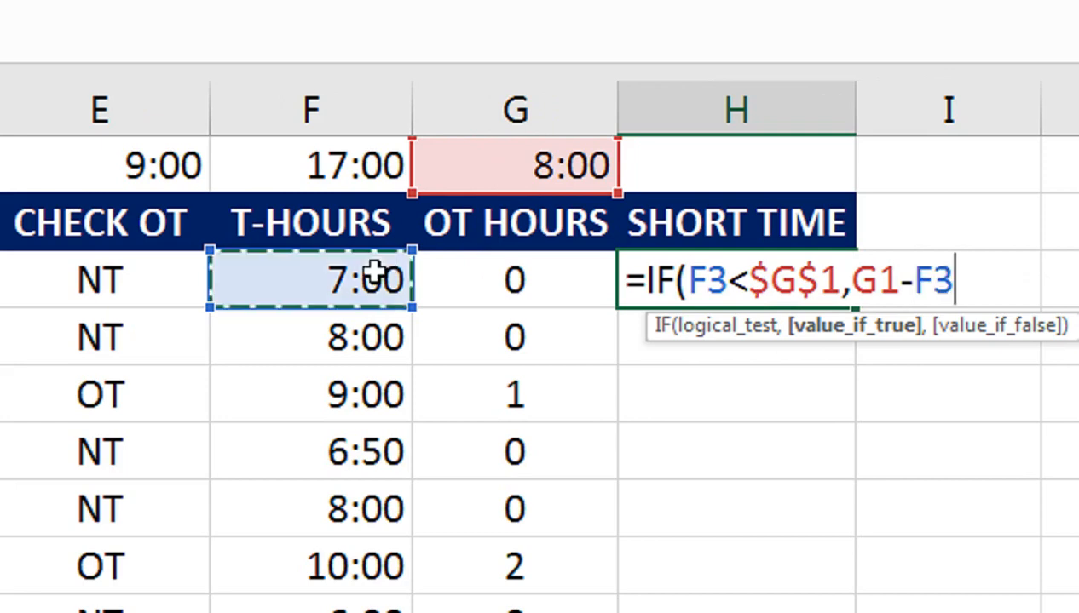
type(",")
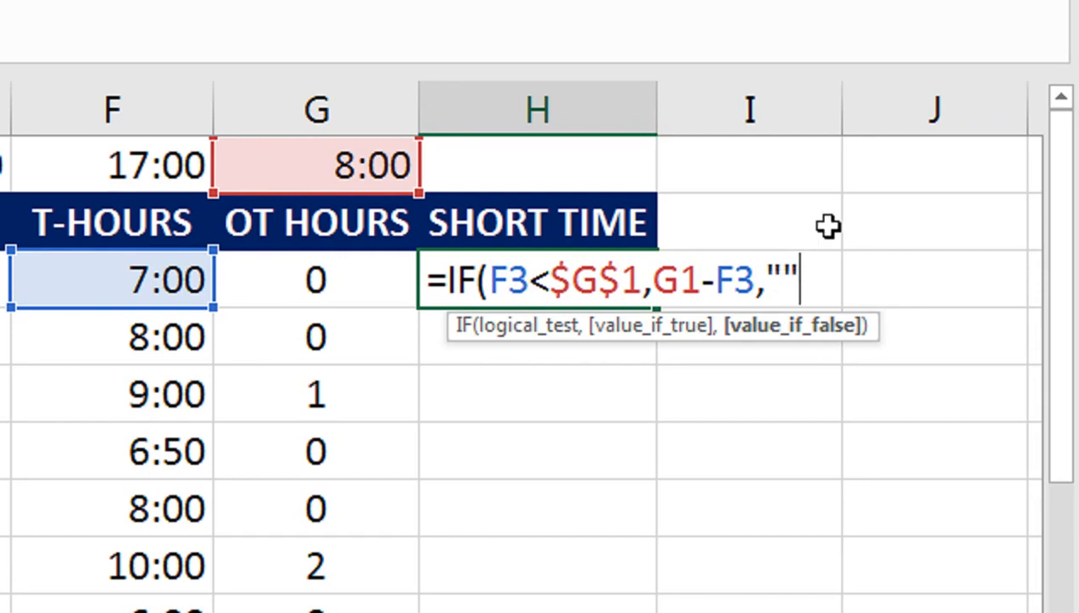
key("Return")
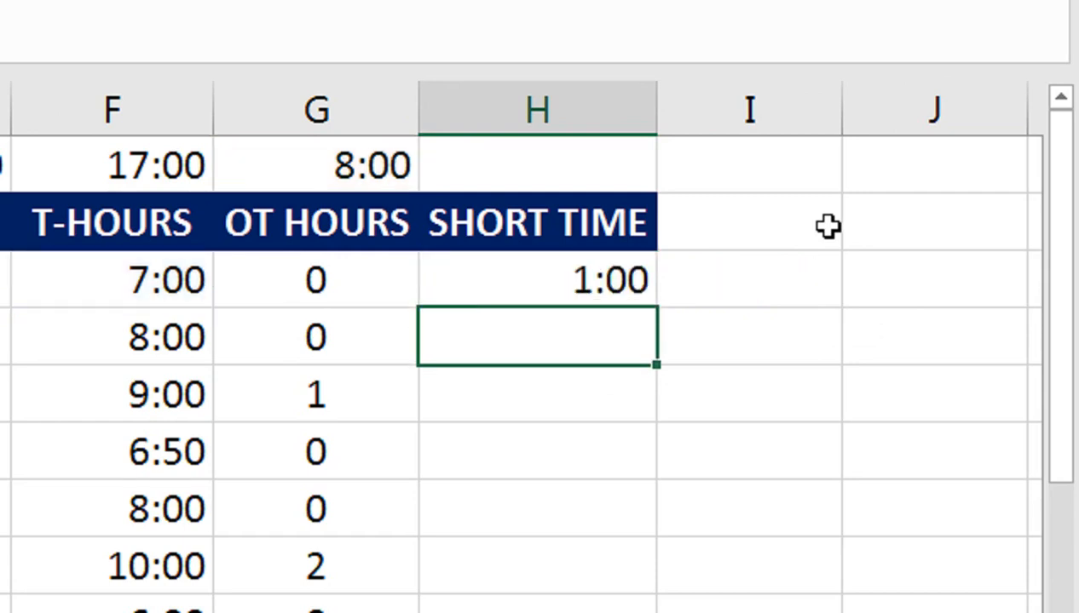
left_click(533, 289)
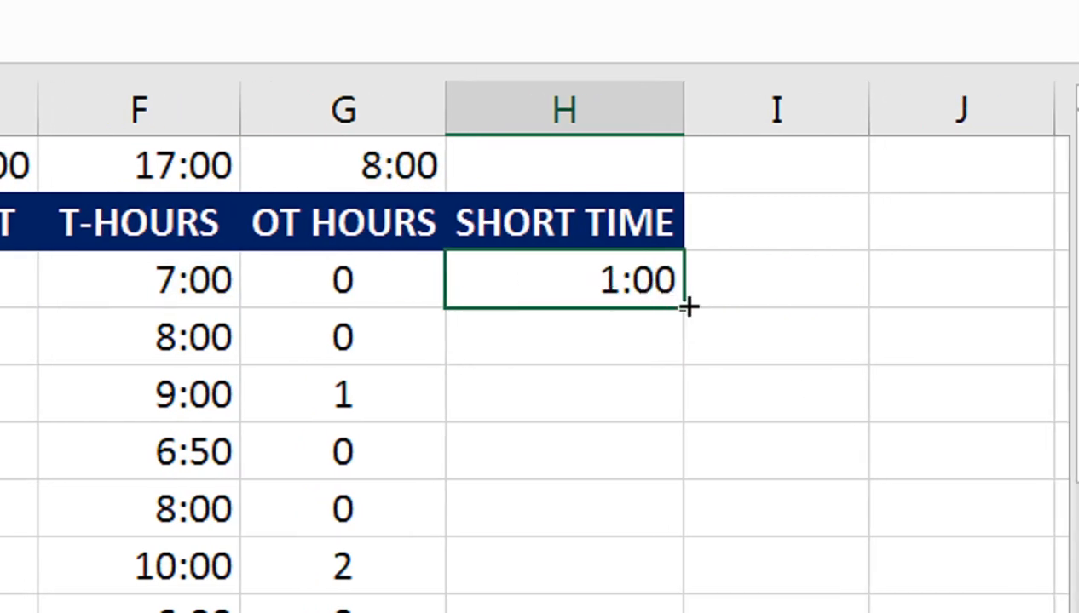
left_click_drag(687, 307, 660, 460)
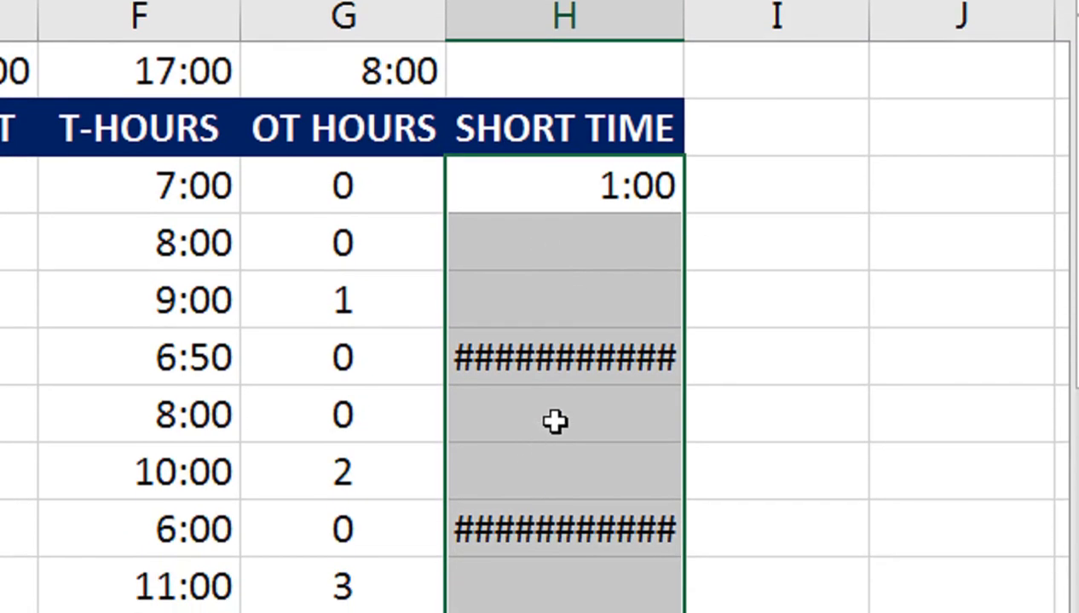
Step: Make the G1 reference in the H3 true result absolute as $G$1 and refill the formula down to H11
double_click(539, 188)
left_click(529, 186)
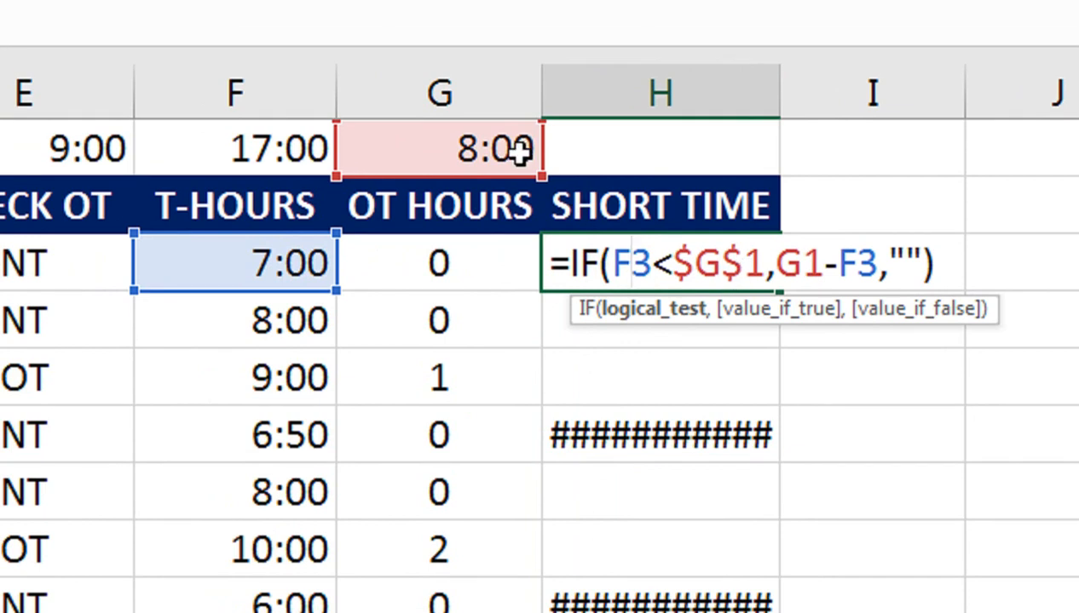
left_click(792, 267)
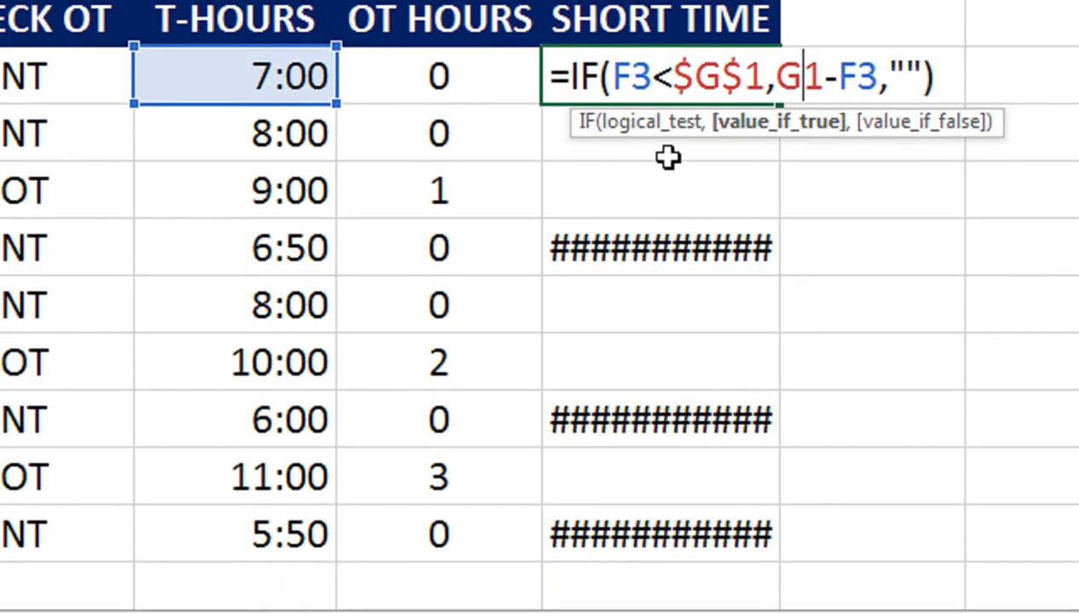
key("F4")
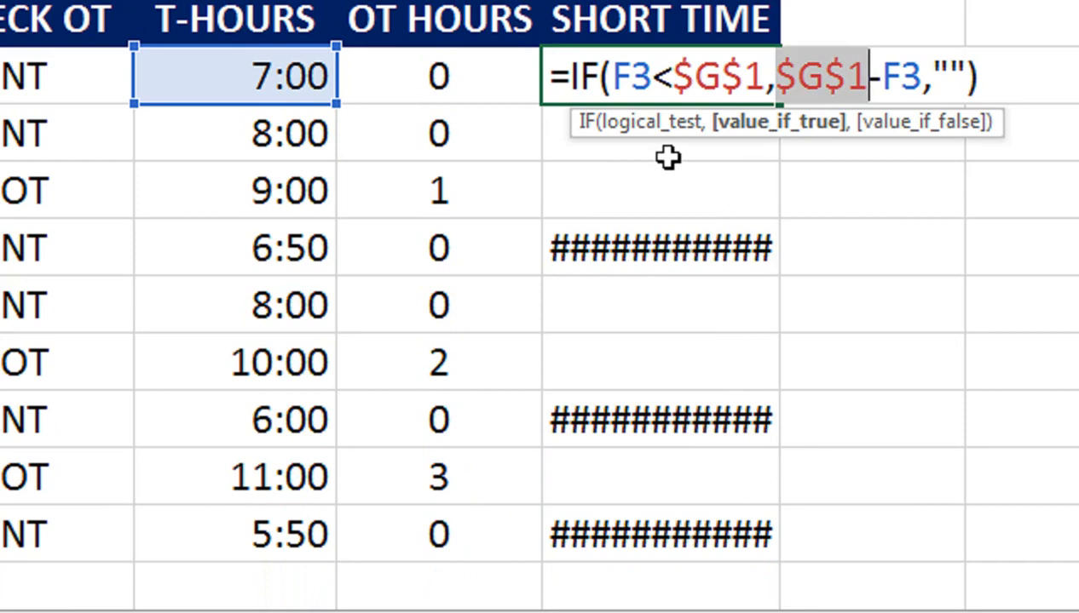
key("Return")
left_click(740, 76)
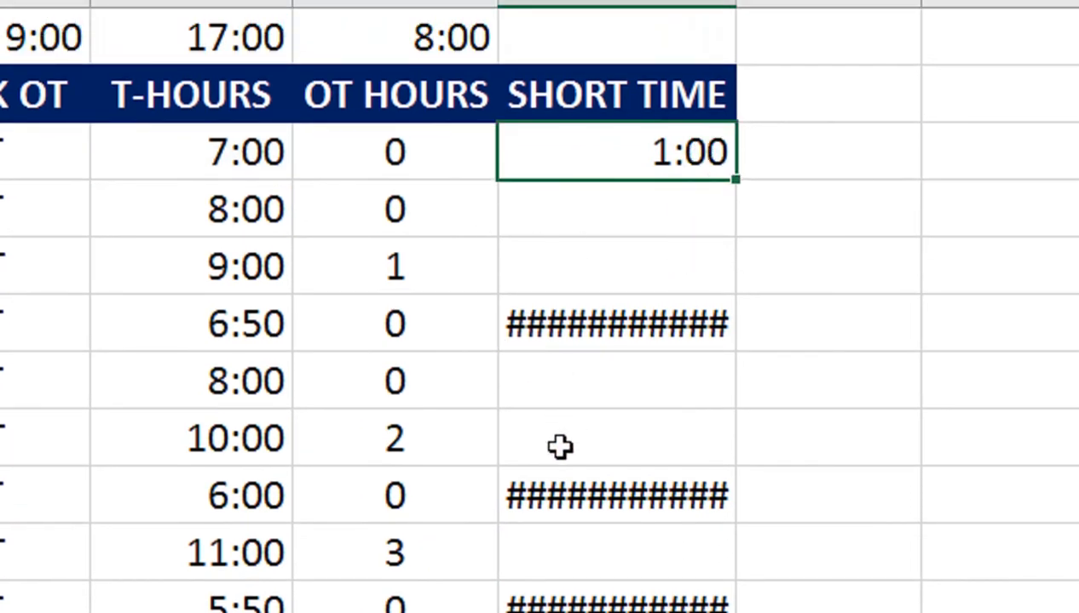
left_click_drag(735, 178, 713, 607)
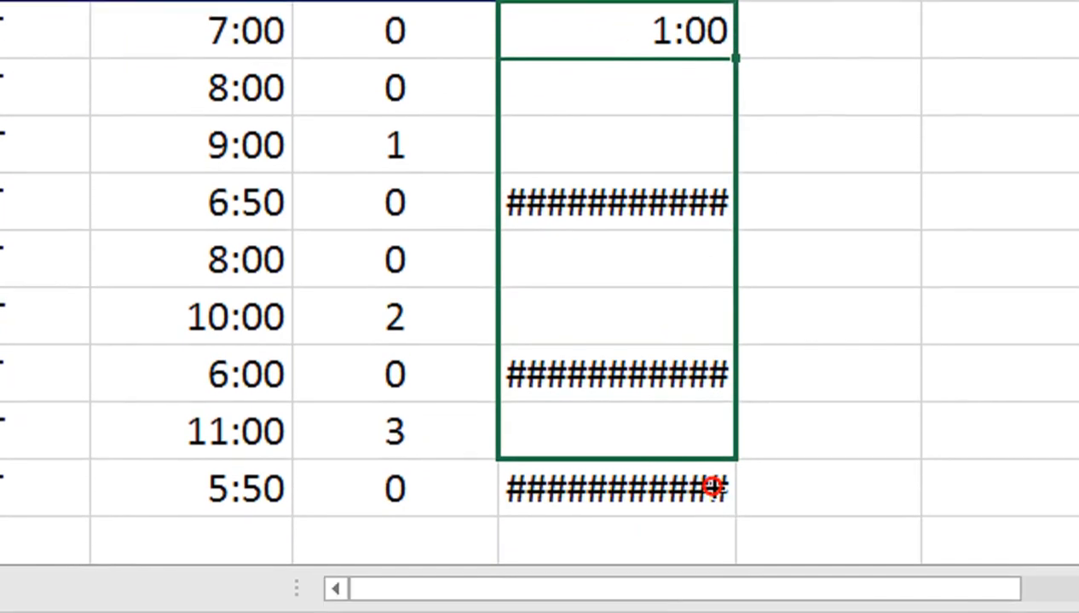
left_click_drag(712, 487, 710, 492)
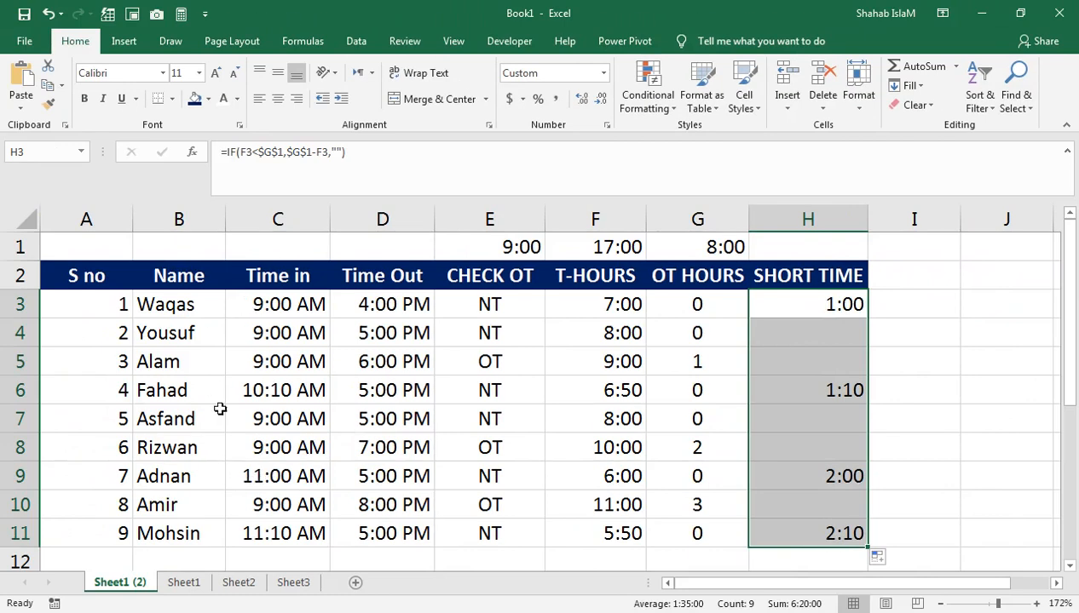
Step: Copy the first employee's name from B3 into B11, replacing the last employee's name
left_click(201, 276)
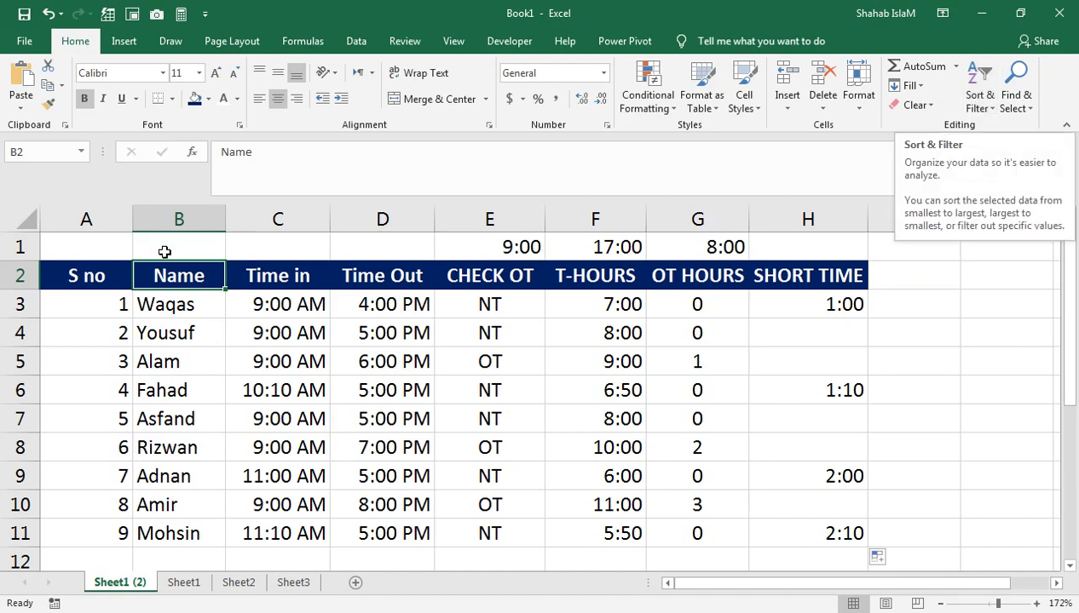
left_click(180, 310)
key("ctrl+c")
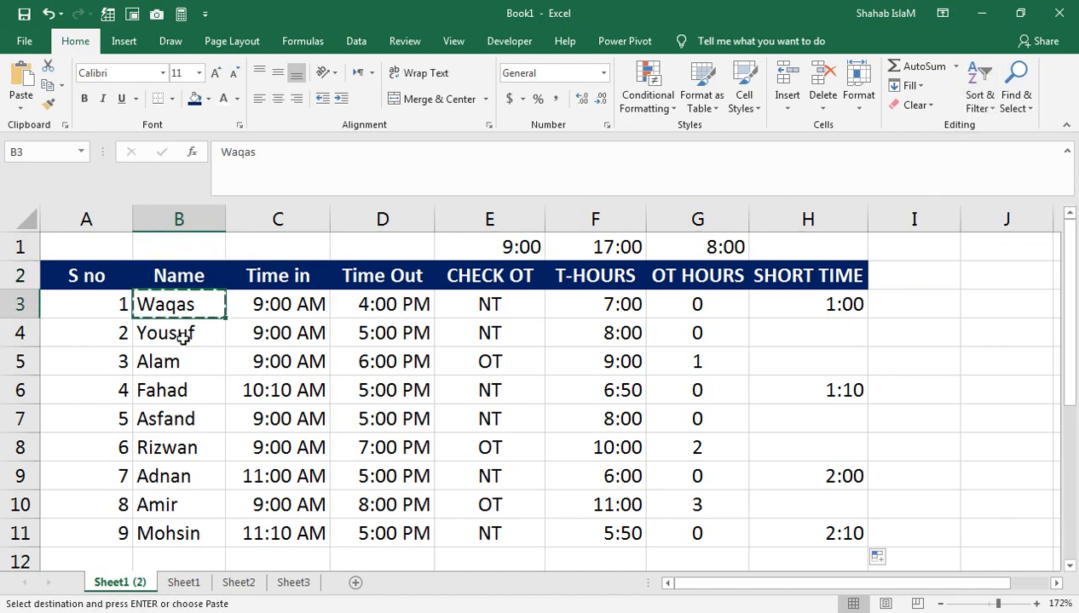
left_click(192, 526)
key("ctrl+v")
left_click_drag(183, 522, 183, 509)
left_click(190, 307)
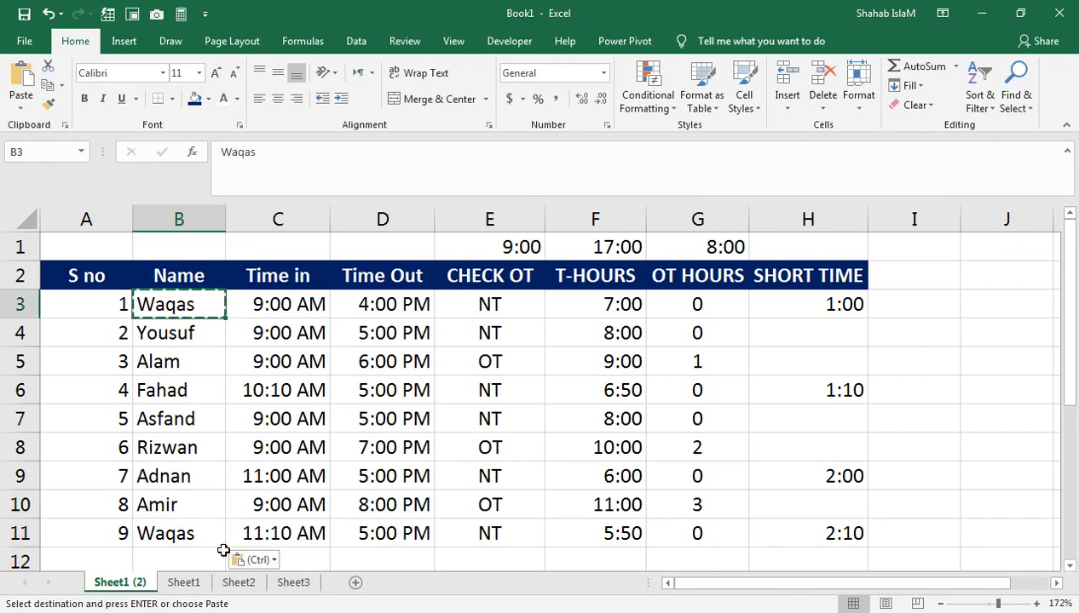
Step: Add filters to the header row and filter the Name column to show only the first employee's records
left_click(179, 276)
left_click(979, 98)
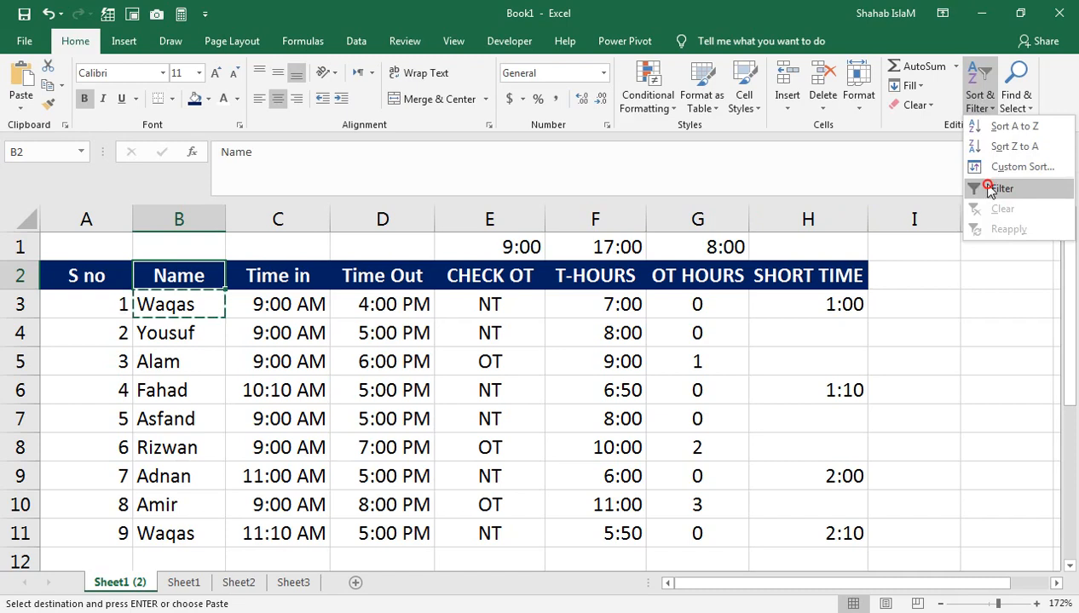
left_click(1001, 188)
left_click(219, 281)
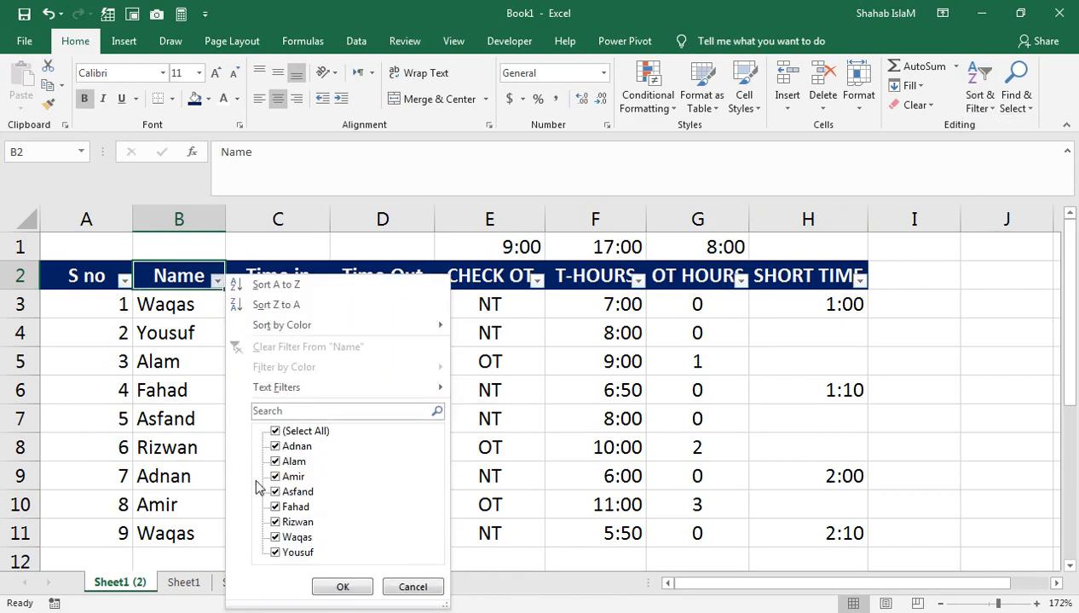
left_click(279, 432)
left_click(285, 538)
left_click(342, 587)
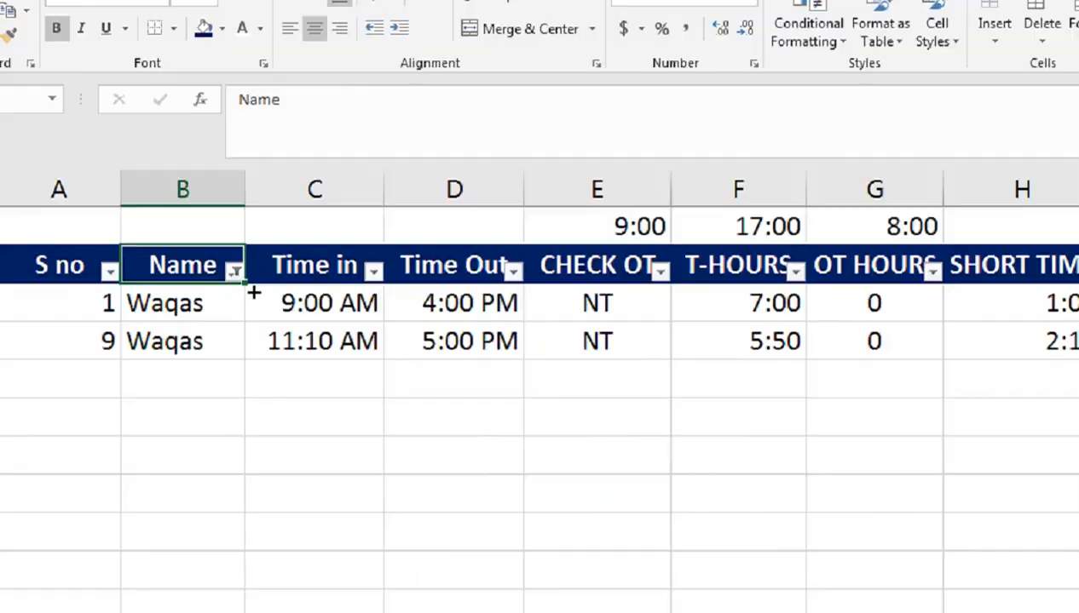
Step: Show all names again in the Name column filter and remove the filters from the header row
left_click(269, 252)
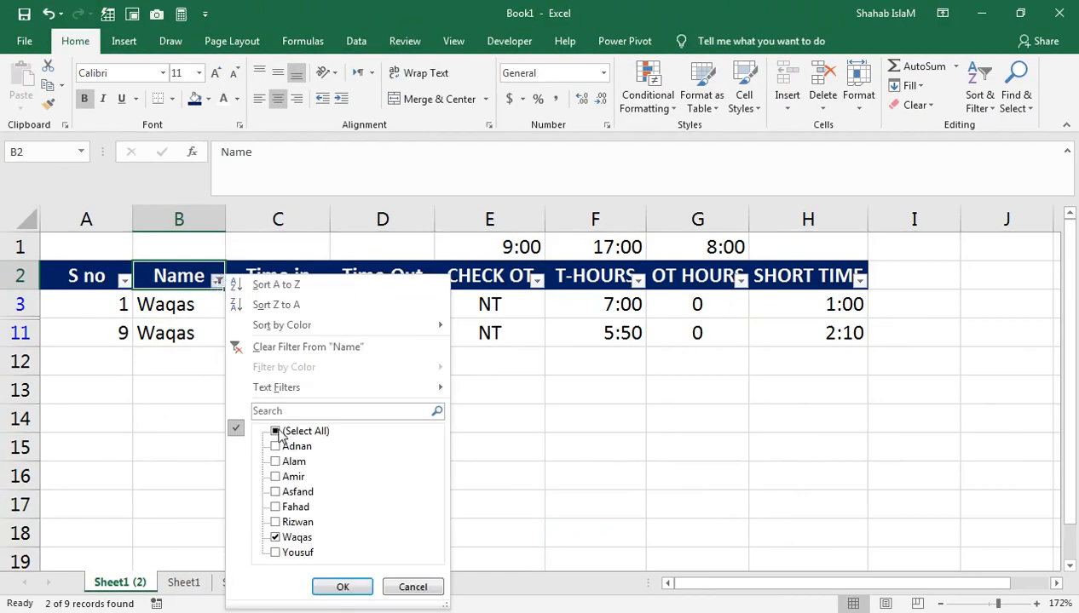
left_click(276, 432)
left_click(349, 590)
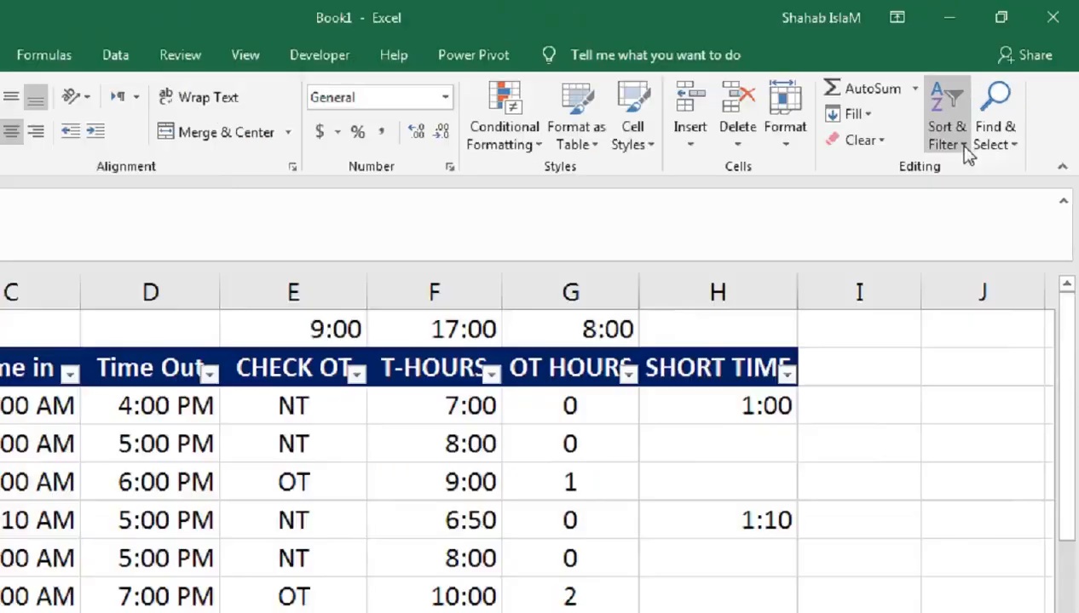
left_click(979, 98)
left_click(998, 188)
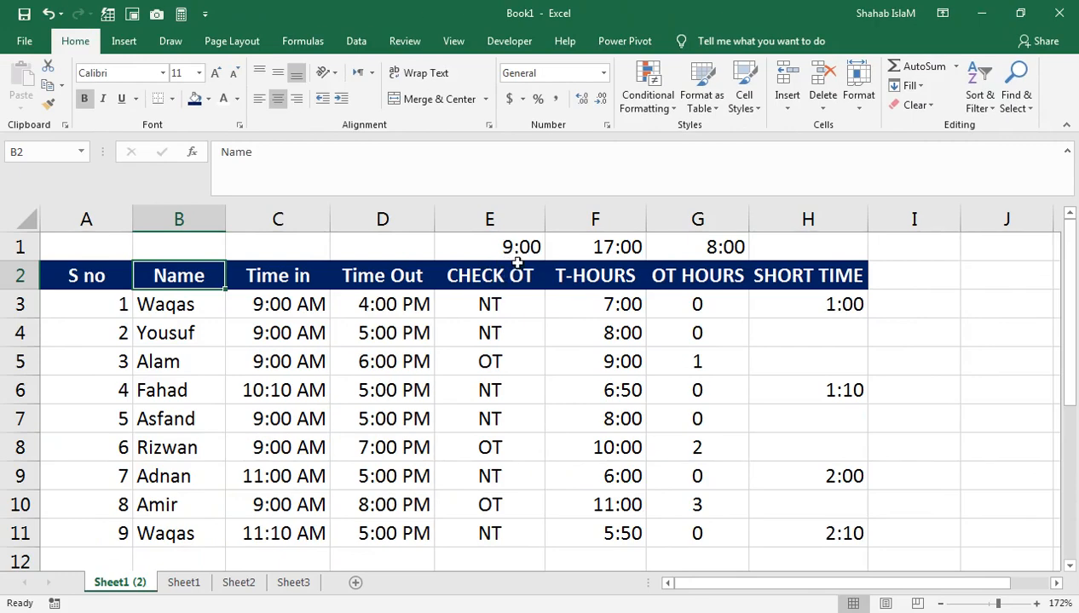